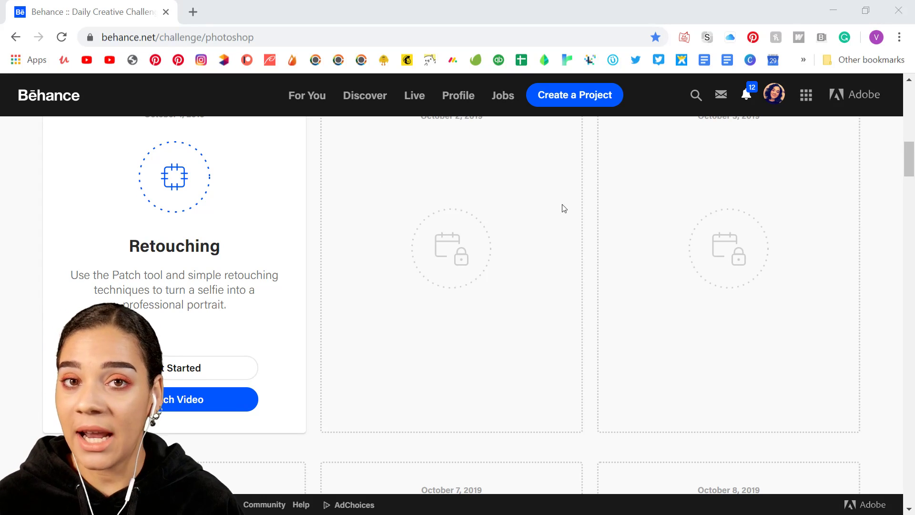
# Follow the Photoshop community link on the Behance challenge page and switch to the Discord app
pyautogui.scroll(-7, 699, 407)
pyautogui.scroll(-9, 703, 388)
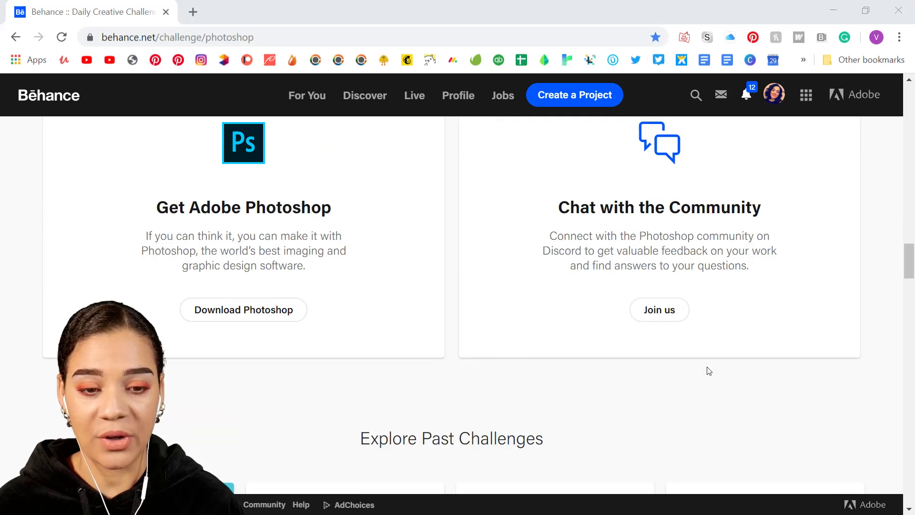
pyautogui.click(656, 319)
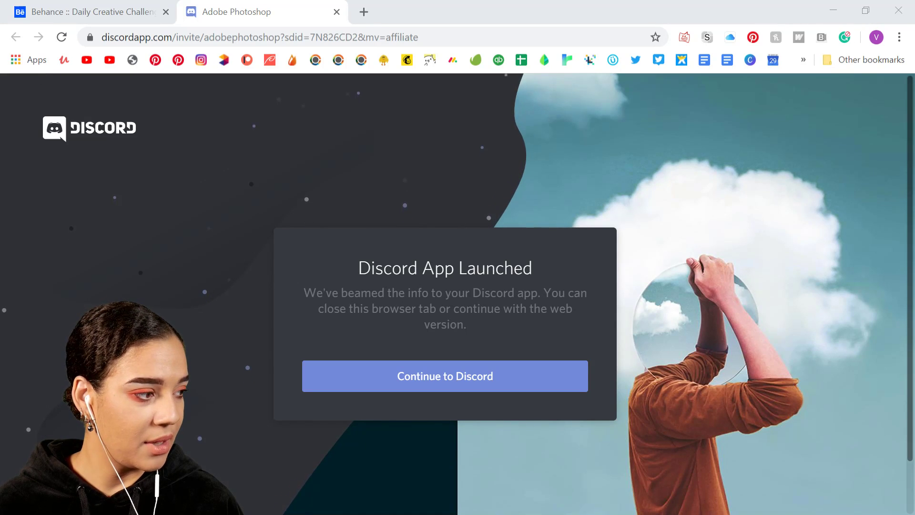
pyautogui.moveTo(705, 514); pyautogui.dragTo(691, 0)
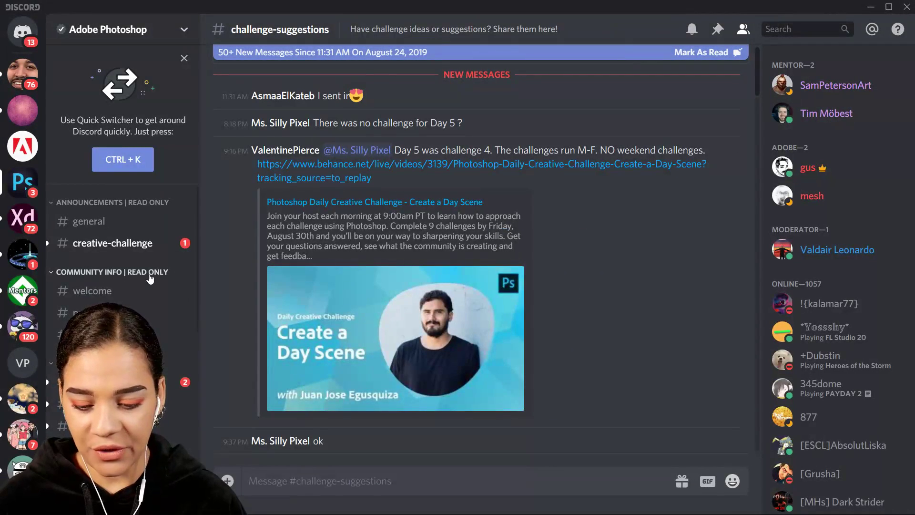
# Open the current-challenge channel and look through the members' posted artwork and the mentor feedback
pyautogui.scroll(-3, 157, 275)
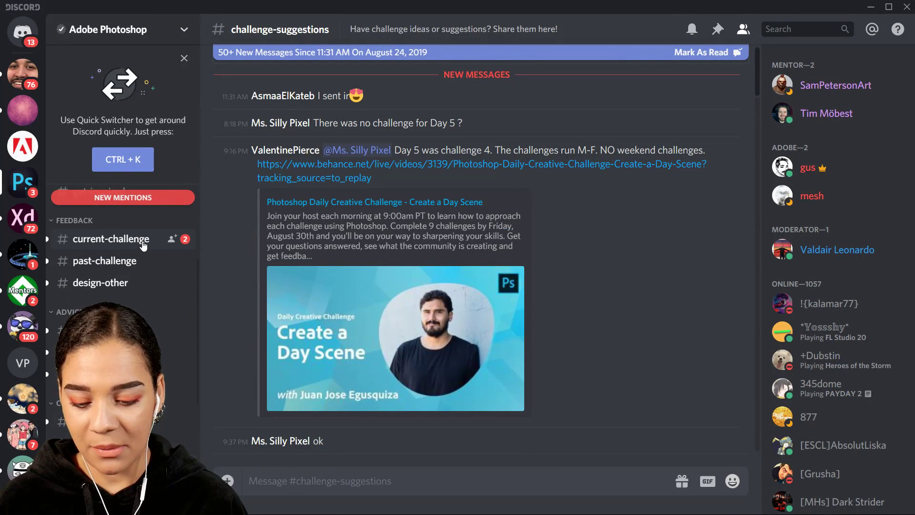
pyautogui.click(143, 243)
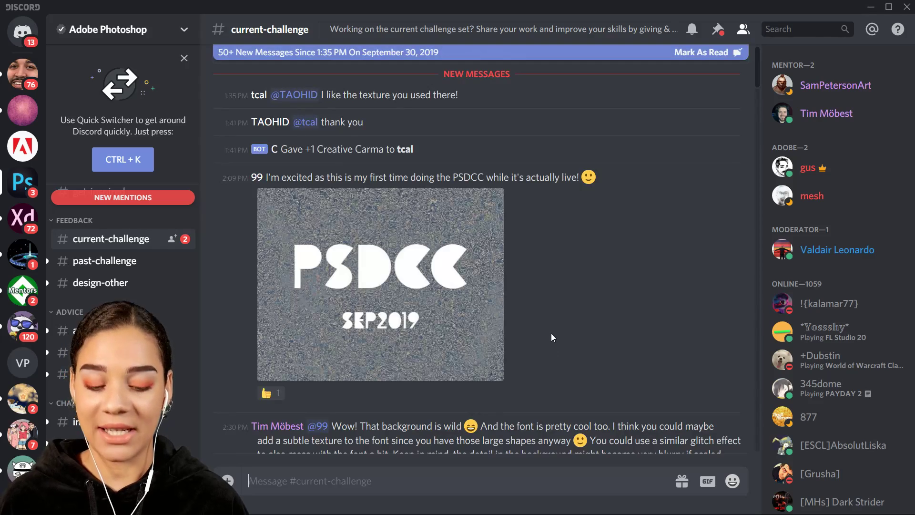
pyautogui.scroll(-5, 553, 337)
pyautogui.scroll(4, 262, 200)
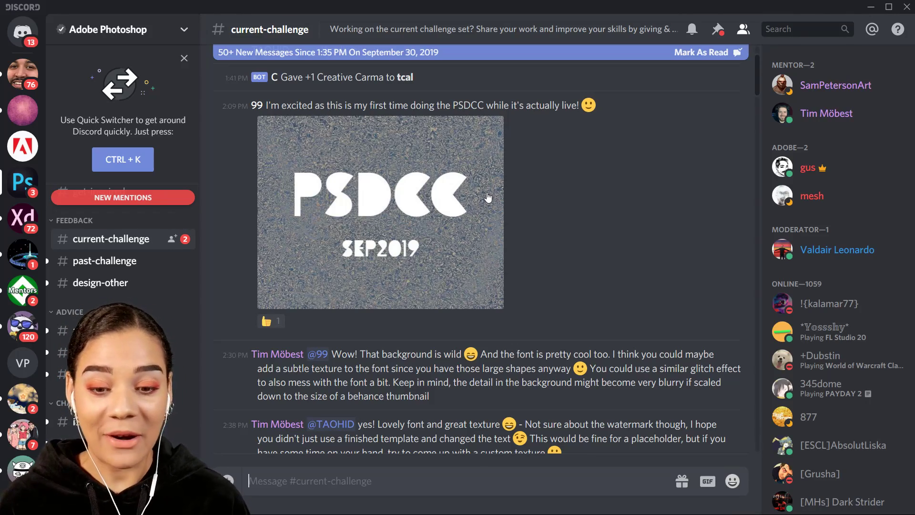
pyautogui.scroll(-15, 521, 277)
pyautogui.scroll(-20, 522, 277)
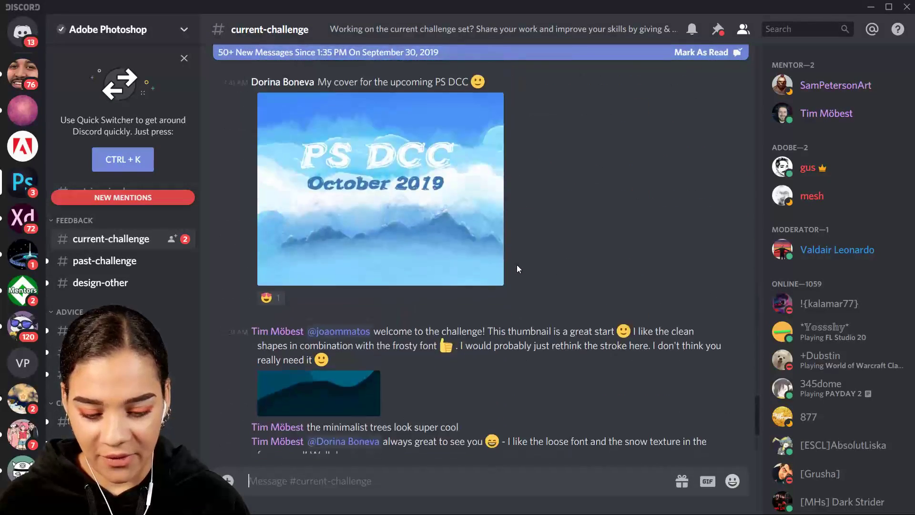
pyautogui.scroll(-4, 519, 269)
pyautogui.scroll(8, 519, 260)
pyautogui.scroll(-8, 521, 260)
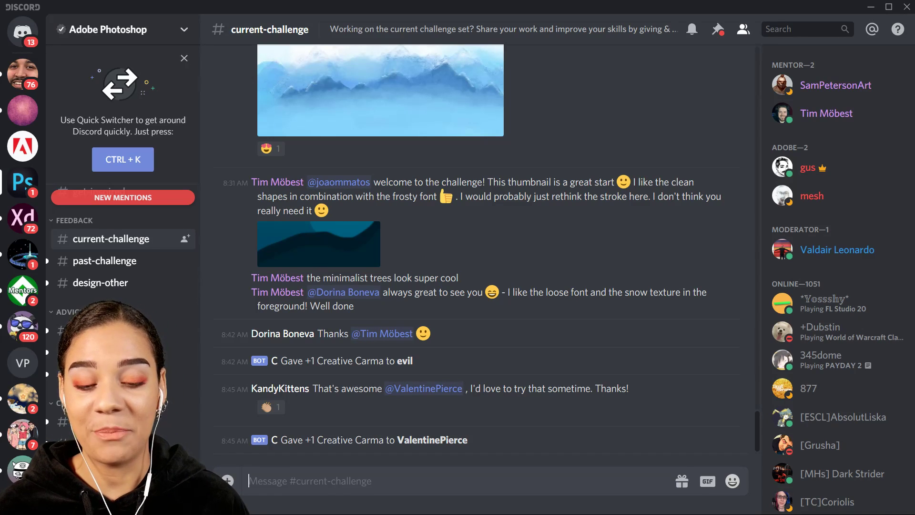
# Switch back to the browser and review the Photoshop challenge page on Behance, including the Retouching challenge
pyautogui.hotkey('alt', 'Tab')
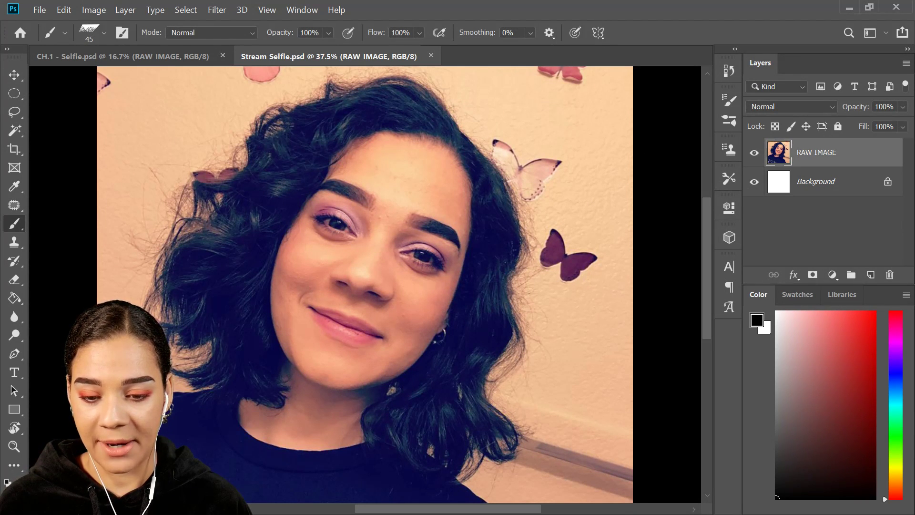
pyautogui.hotkey('alt', 'Tab')
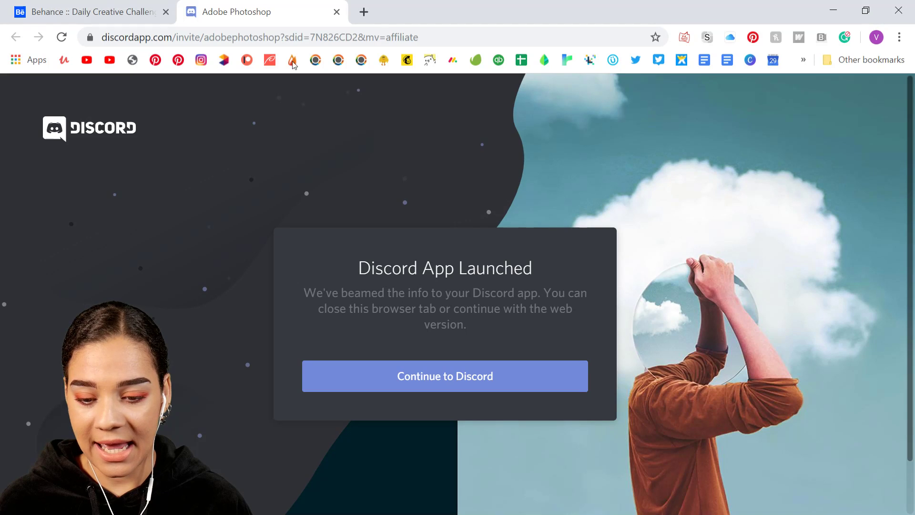
pyautogui.click(129, 13)
pyautogui.scroll(-7, 372, 310)
pyautogui.scroll(10, 376, 300)
pyautogui.scroll(-9, 378, 286)
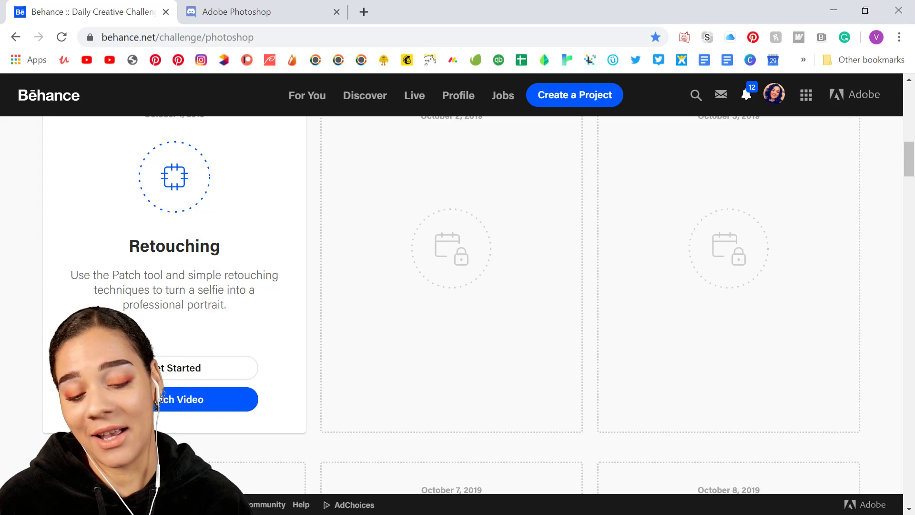
# Switch to Photoshop, view Stream Selfie.psd at 25%, and compare it with the CH.1 - Selfie.psd starter file
pyautogui.hotkey('alt', 'Tab')
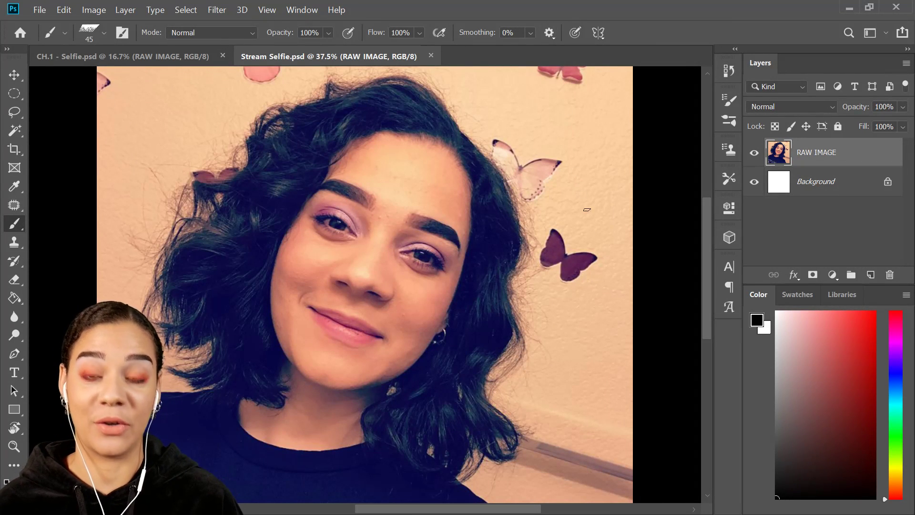
pyautogui.click(687, 222)
pyautogui.hotkey('ctrl', '-')
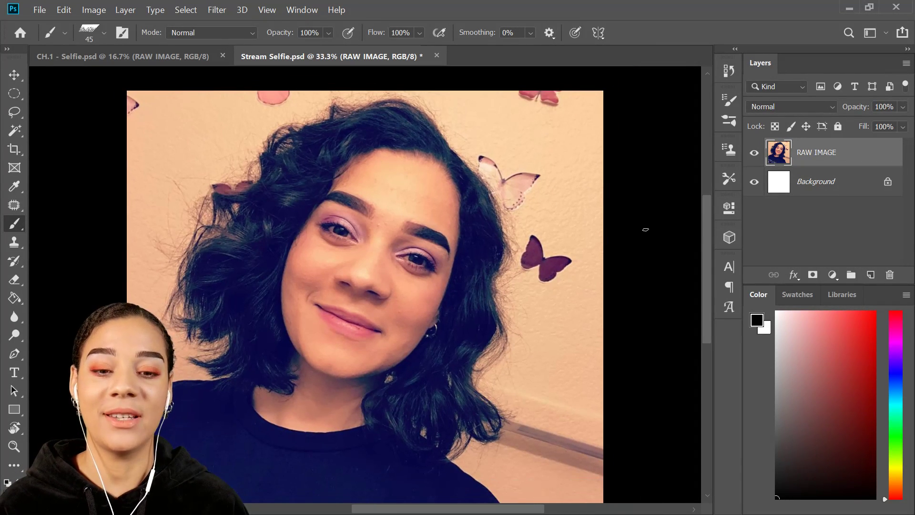
pyautogui.hotkey('ctrl', '-')
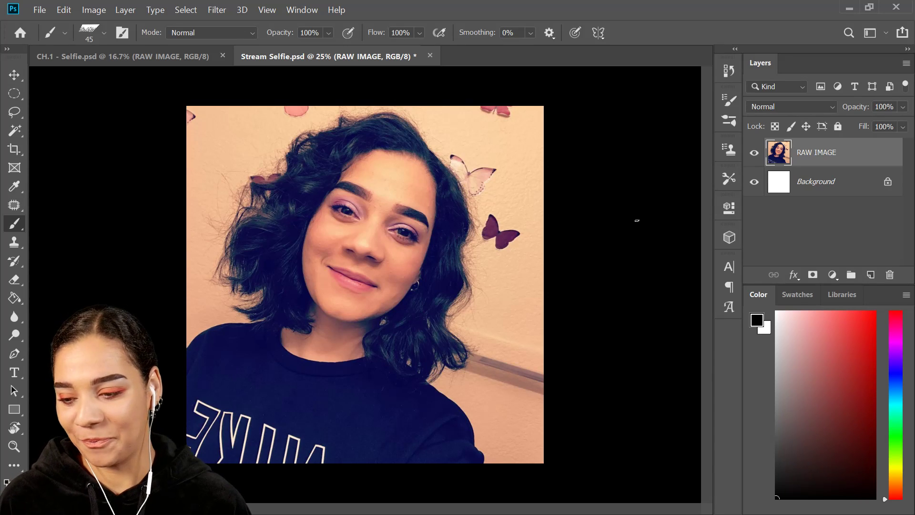
pyautogui.click(168, 56)
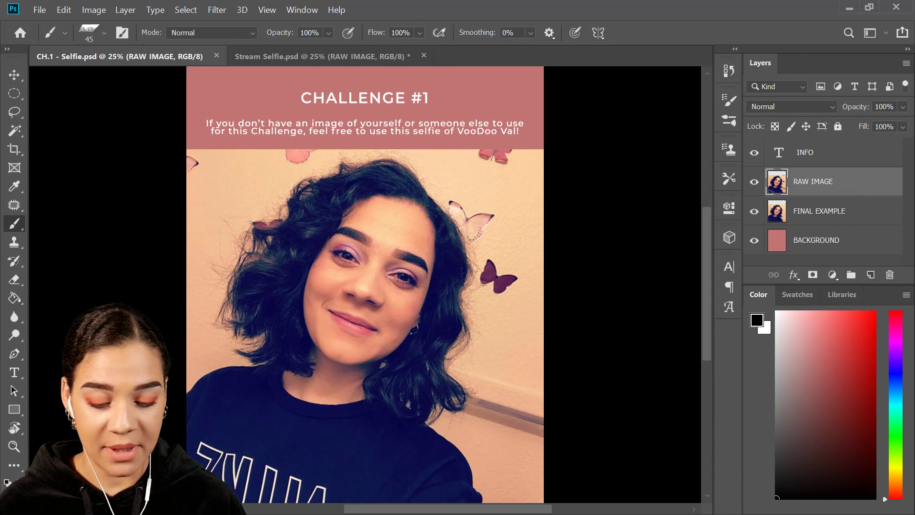
pyautogui.click(310, 57)
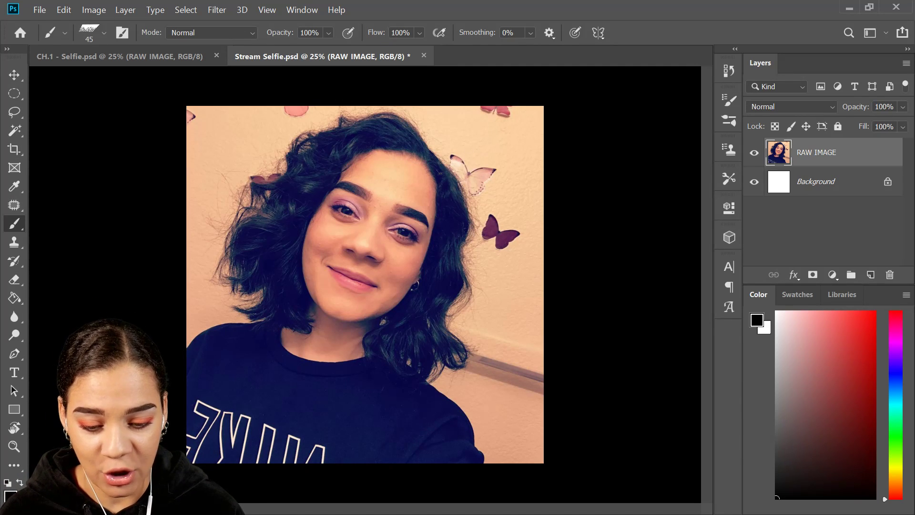
# Activate the Patch tool and set its patch mode to Normal
pyautogui.click(15, 205)
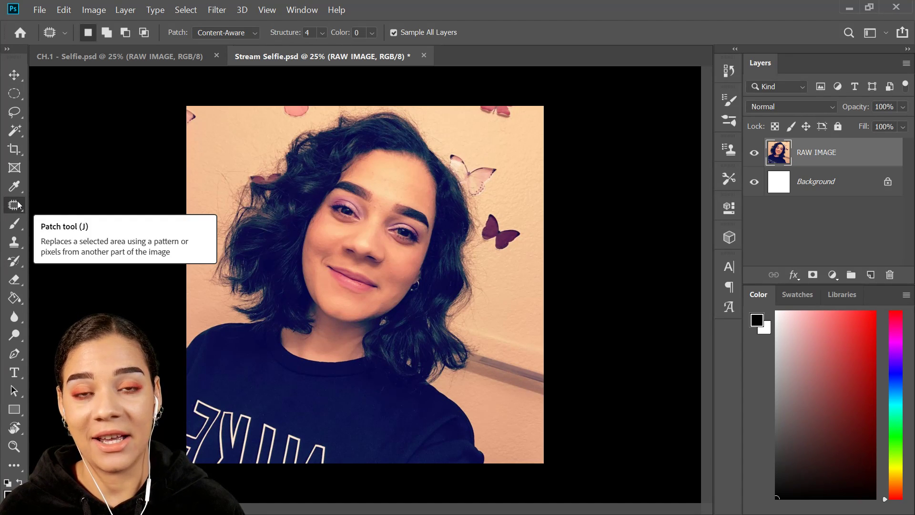
pyautogui.click(248, 34)
pyautogui.click(237, 44)
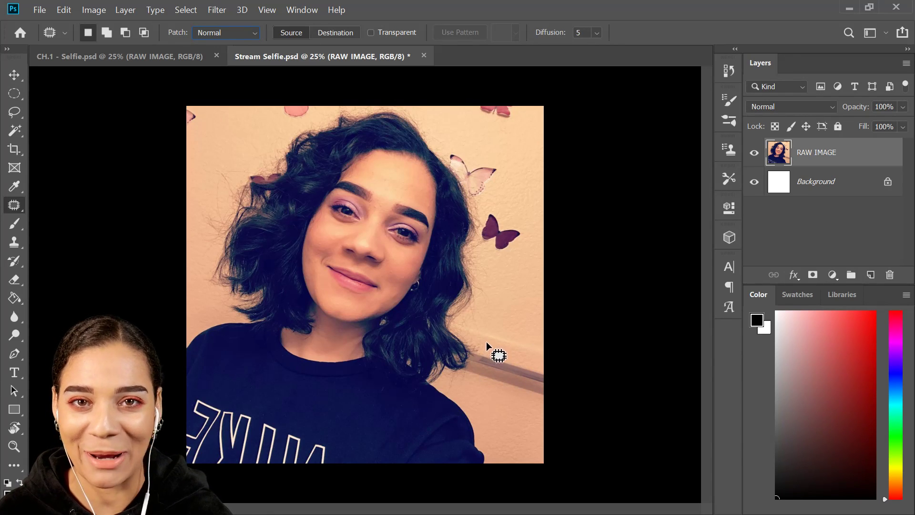
# Patch the dark rail on the wall beside the shoulder with clean wall texture, using two selections
pyautogui.moveTo(516, 345)
pyautogui.mouseDown()
pyautogui.moveTo(499, 404)
pyautogui.moveTo(546, 399)
pyautogui.moveTo(547, 339)
pyautogui.moveTo(493, 342)
pyautogui.mouseUp()
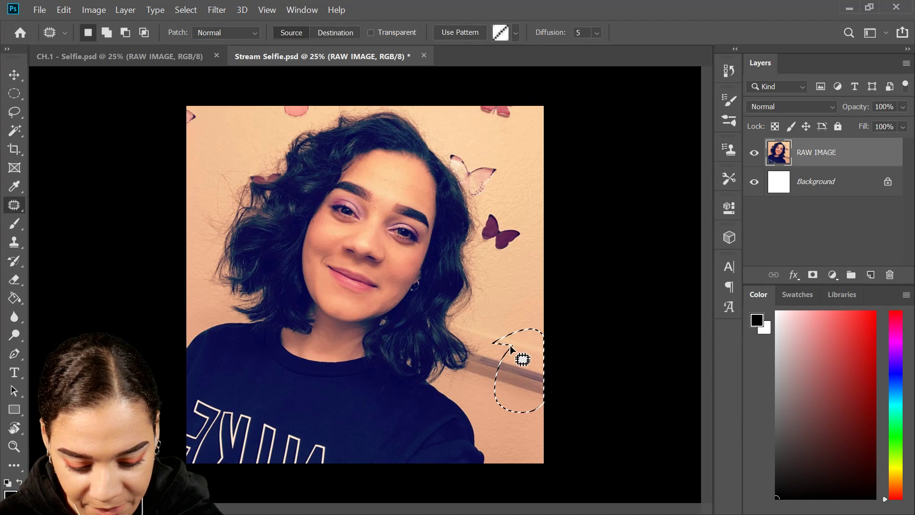
pyautogui.click(528, 383)
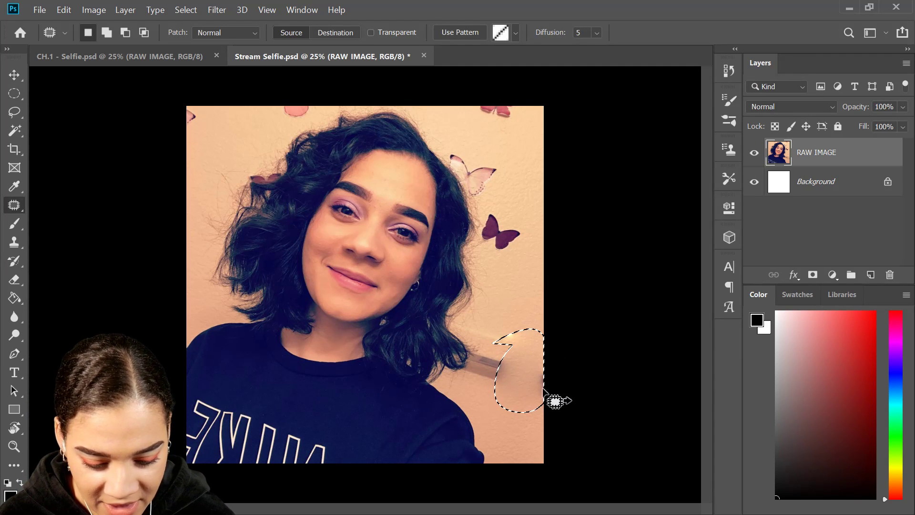
pyautogui.click(499, 358)
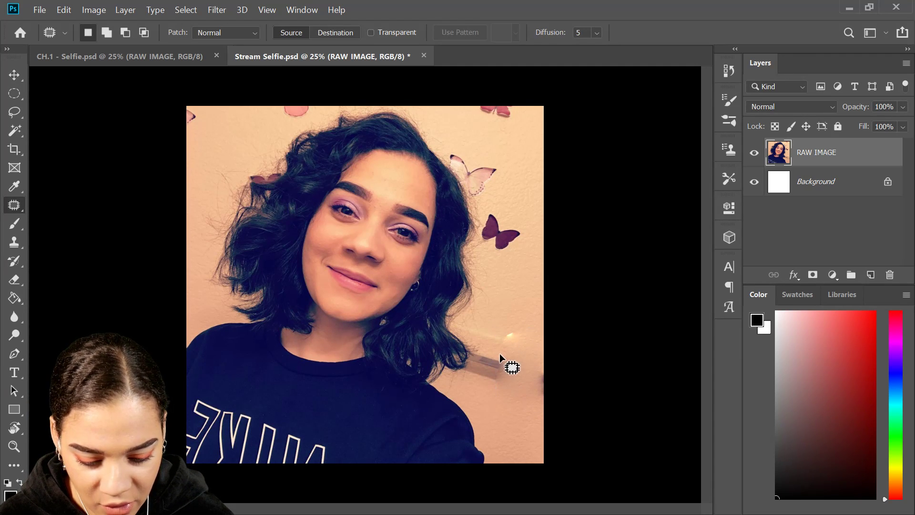
pyautogui.moveTo(524, 362); pyautogui.dragTo(513, 341)
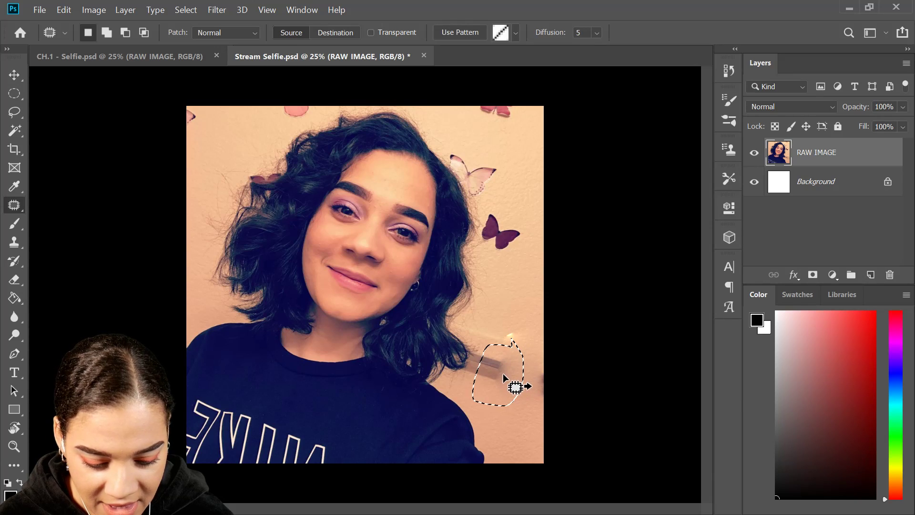
pyautogui.moveTo(503, 380); pyautogui.dragTo(523, 289)
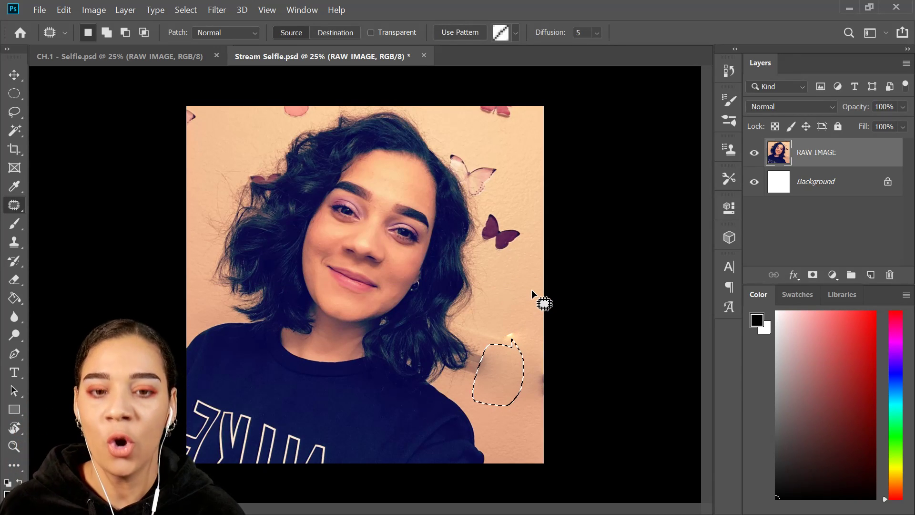
pyautogui.hotkey('ctrl', 'd')
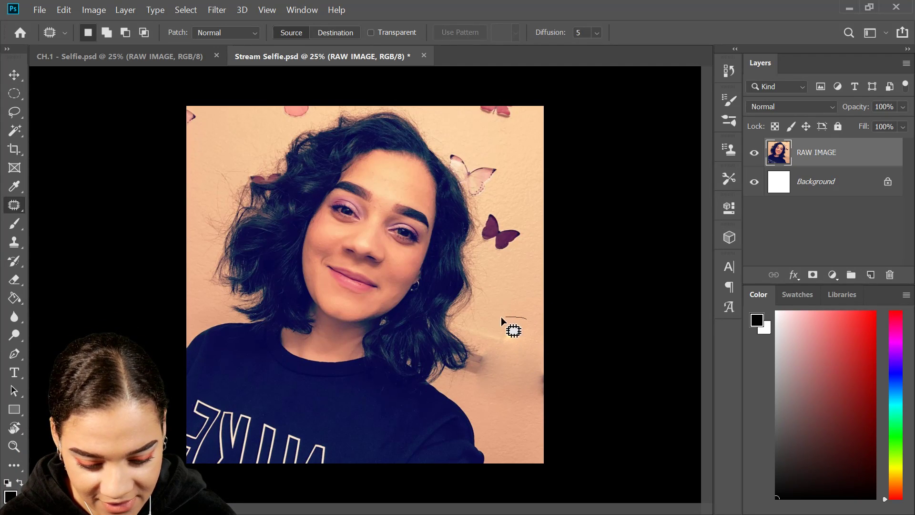
# Patch the bright spot left above the removed rail with clean wall from higher up
pyautogui.moveTo(526, 315); pyautogui.dragTo(527, 317)
pyautogui.moveTo(514, 347); pyautogui.dragTo(524, 287)
pyautogui.hotkey('ctrl', 'd')
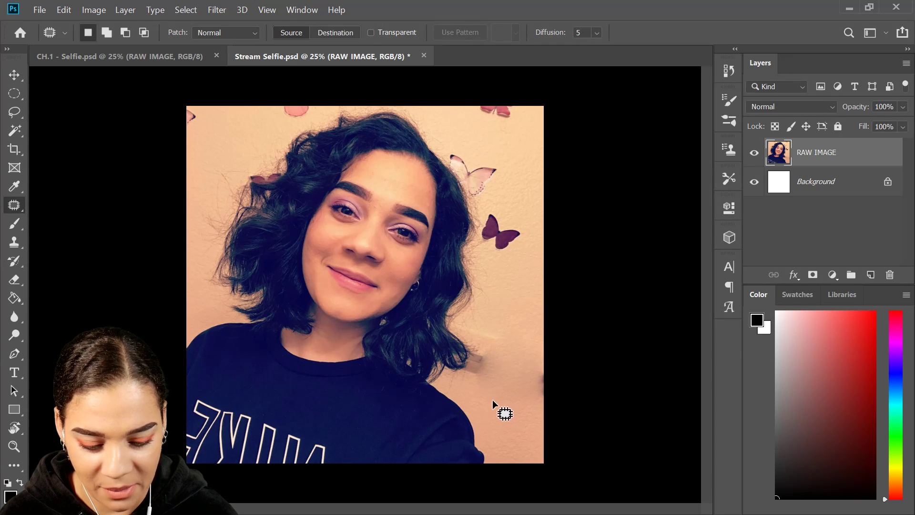
# Patch the rail remnants next to the hair and at the photo's right edge with clean wall texture
pyautogui.moveTo(468, 332); pyautogui.dragTo(468, 380)
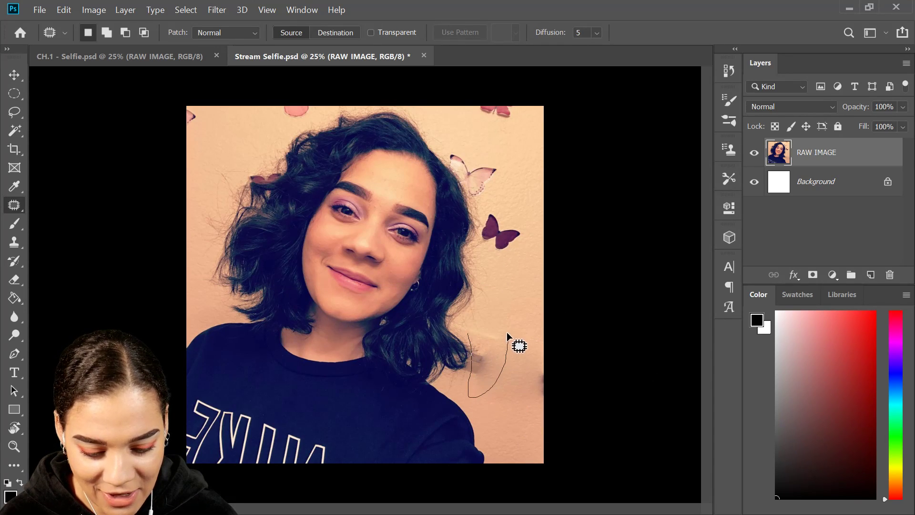
pyautogui.moveTo(478, 321); pyautogui.dragTo(512, 294)
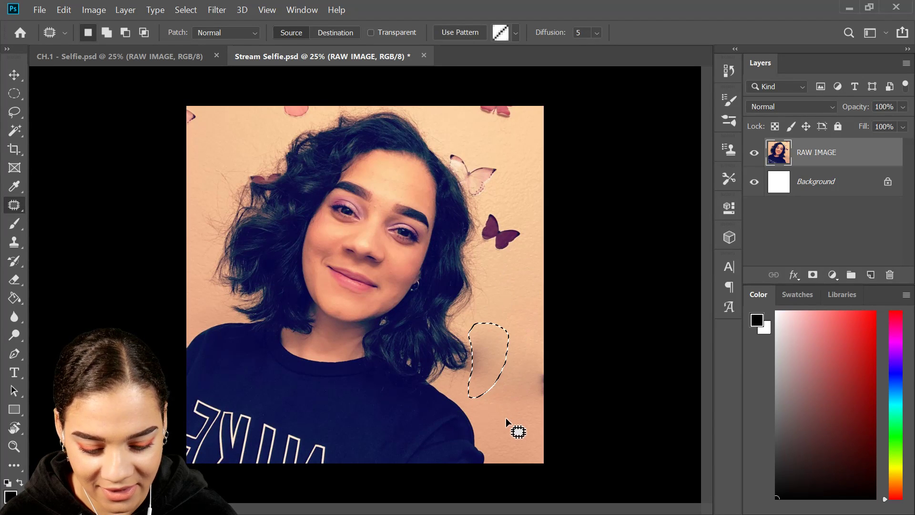
pyautogui.hotkey('ctrl', 'd')
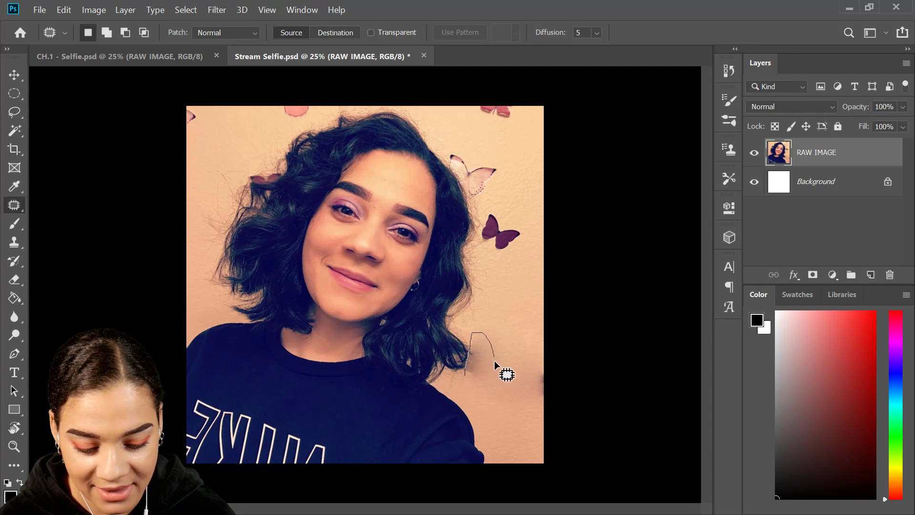
pyautogui.moveTo(470, 390); pyautogui.dragTo(457, 376)
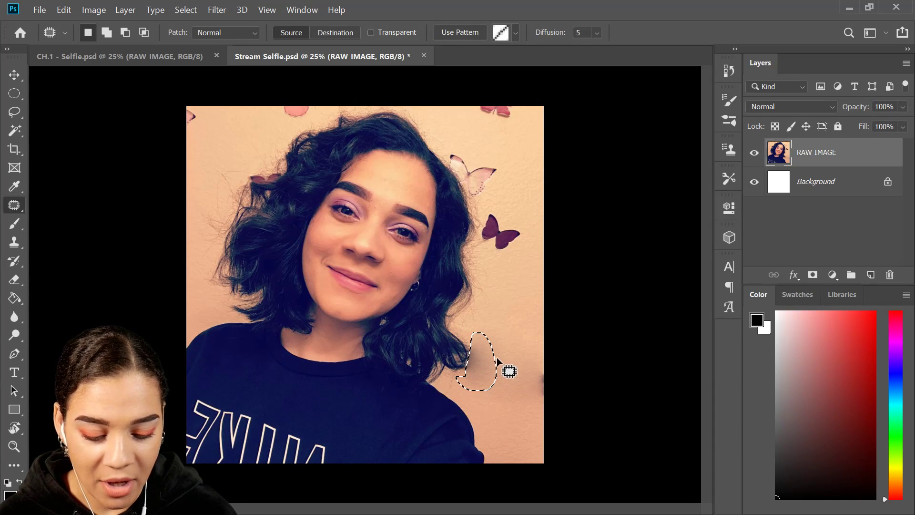
pyautogui.moveTo(528, 402)
pyautogui.mouseDown()
pyautogui.moveTo(547, 358)
pyautogui.moveTo(524, 363)
pyautogui.moveTo(540, 396)
pyautogui.mouseUp()
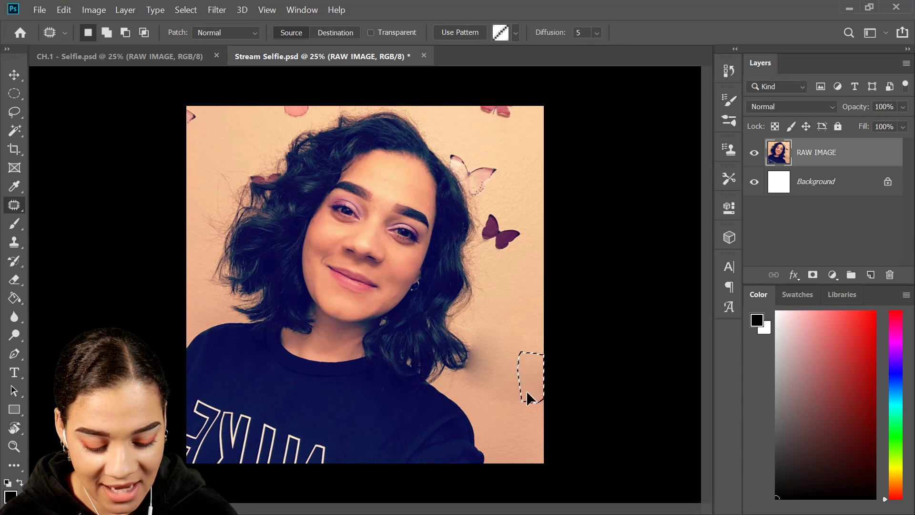
pyautogui.hotkey('ctrl', 'd')
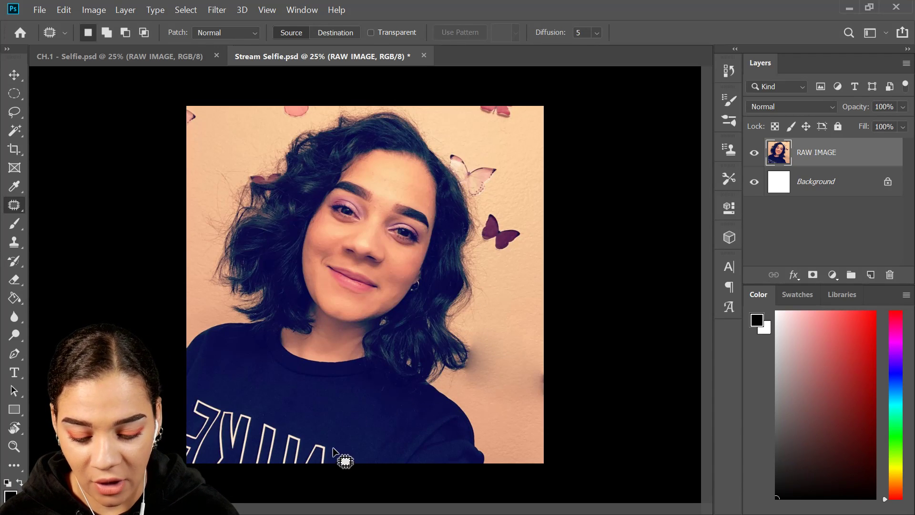
# Patch the right-hand part of the sweatshirt lettering with plain navy fabric, undoing the unwanted attempts
pyautogui.moveTo(344, 437)
pyautogui.mouseDown()
pyautogui.moveTo(289, 493)
pyautogui.moveTo(251, 482)
pyautogui.moveTo(257, 440)
pyautogui.moveTo(283, 419)
pyautogui.moveTo(327, 430)
pyautogui.moveTo(304, 448)
pyautogui.moveTo(363, 417)
pyautogui.mouseUp()
pyautogui.moveTo(266, 401)
pyautogui.mouseDown()
pyautogui.moveTo(229, 423)
pyautogui.moveTo(303, 476)
pyautogui.moveTo(265, 392)
pyautogui.mouseUp()
pyautogui.moveTo(268, 425); pyautogui.dragTo(246, 379)
pyautogui.hotkey('ctrl', 'z')
pyautogui.hotkey('ctrl', 'z')
pyautogui.moveTo(241, 414)
pyautogui.mouseDown()
pyautogui.moveTo(225, 484)
pyautogui.moveTo(243, 405)
pyautogui.moveTo(367, 431)
pyautogui.moveTo(359, 412)
pyautogui.mouseUp()
pyautogui.hotkey('ctrl', 'd')
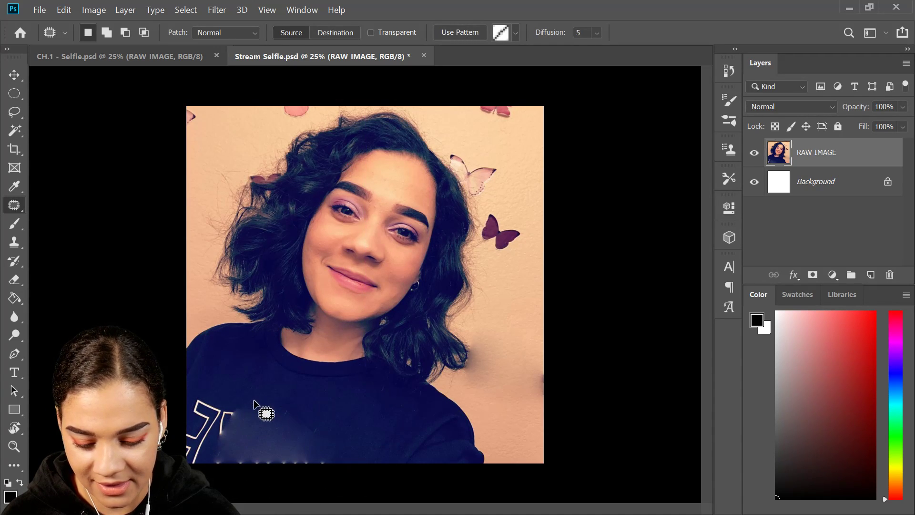
# Patch the remaining letters on the left side of the sweatshirt with plain navy fabric
pyautogui.moveTo(214, 385)
pyautogui.mouseDown()
pyautogui.moveTo(226, 398)
pyautogui.moveTo(217, 386)
pyautogui.mouseUp()
pyautogui.moveTo(211, 424); pyautogui.dragTo(344, 424)
pyautogui.moveTo(257, 393)
pyautogui.mouseDown()
pyautogui.moveTo(271, 406)
pyautogui.moveTo(239, 391)
pyautogui.moveTo(211, 459)
pyautogui.mouseUp()
pyautogui.click(464, 215)
pyautogui.moveTo(232, 338); pyautogui.dragTo(239, 384)
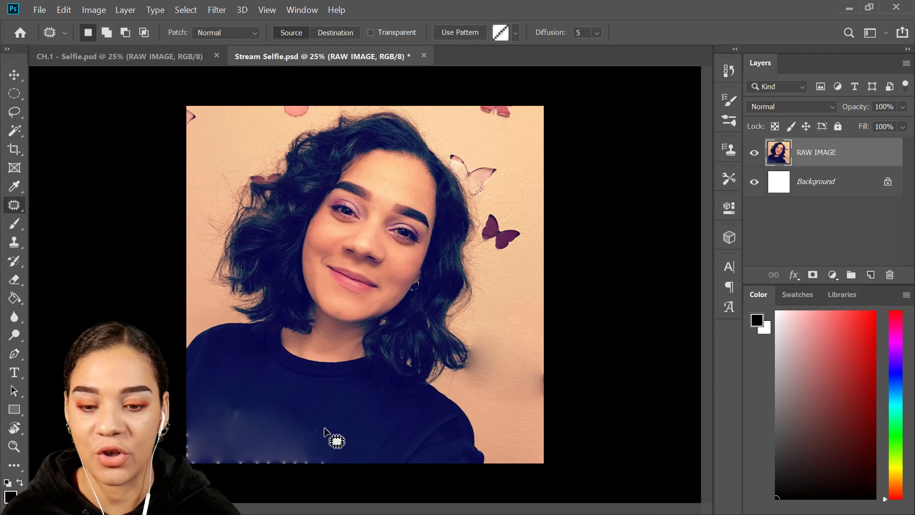
# Smooth the leftover blotches on the lower sweatshirt by patching them with clean fabric
pyautogui.click(325, 426)
pyautogui.moveTo(234, 398)
pyautogui.mouseDown()
pyautogui.moveTo(236, 442)
pyautogui.moveTo(212, 390)
pyautogui.moveTo(257, 361)
pyautogui.mouseUp()
pyautogui.click(305, 413)
pyautogui.moveTo(290, 425)
pyautogui.mouseDown()
pyautogui.moveTo(309, 420)
pyautogui.moveTo(282, 406)
pyautogui.mouseUp()
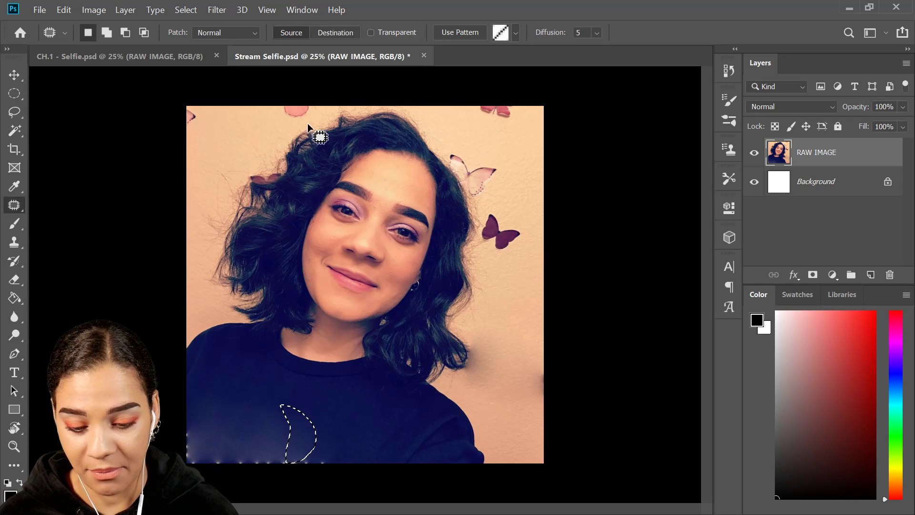
# Patch the pink butterfly at the photo's top edge above the hair with clean wall texture
pyautogui.click(275, 102)
pyautogui.moveTo(275, 102)
pyautogui.mouseDown()
pyautogui.moveTo(322, 115)
pyautogui.moveTo(277, 101)
pyautogui.moveTo(300, 118)
pyautogui.moveTo(305, 104)
pyautogui.moveTo(279, 105)
pyautogui.mouseUp()
pyautogui.click(291, 122)
pyautogui.moveTo(294, 110); pyautogui.dragTo(251, 131)
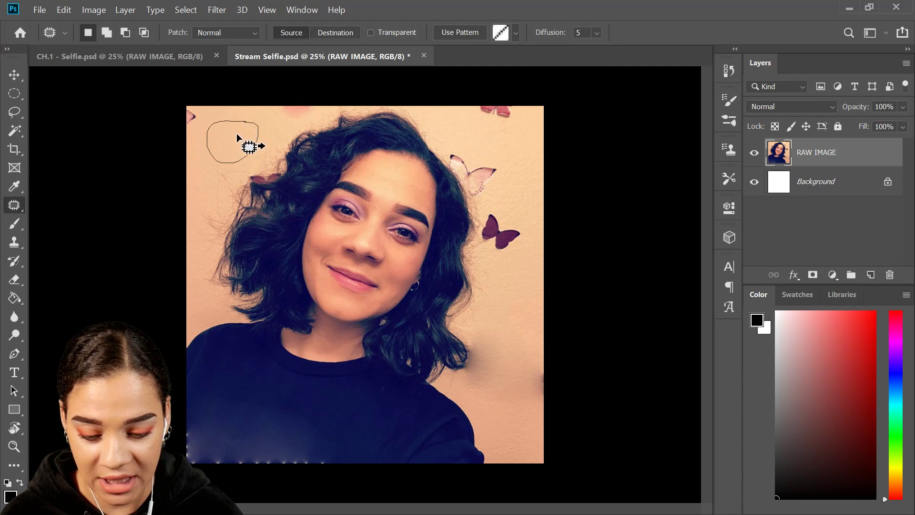
pyautogui.moveTo(232, 140); pyautogui.dragTo(500, 238)
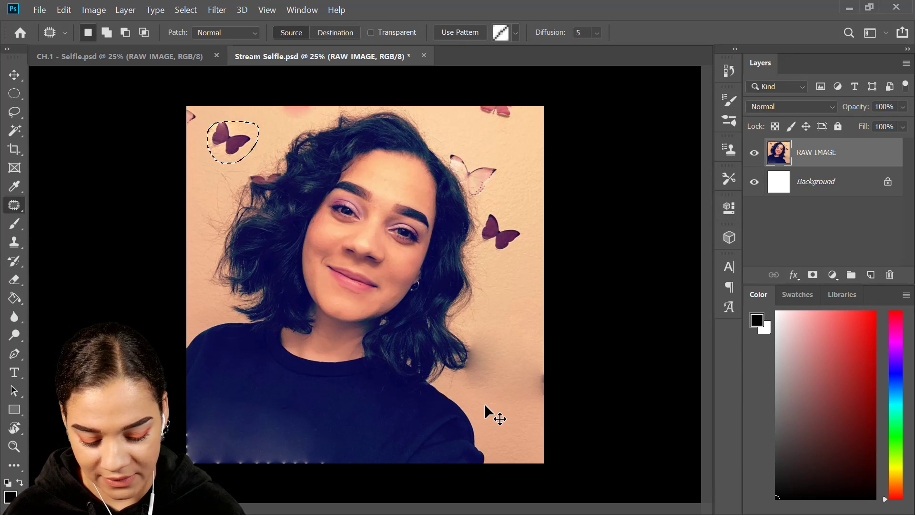
pyautogui.hotkey('ctrl', 'z')
pyautogui.click(143, 126)
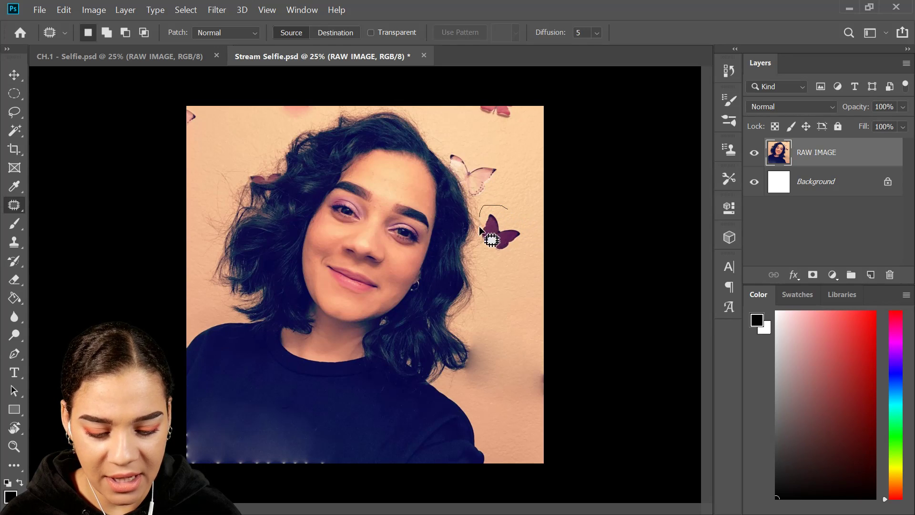
# Patch the dark butterfly on the wall at the photo's right side with clean wall texture
pyautogui.moveTo(521, 239)
pyautogui.mouseDown()
pyautogui.moveTo(509, 206)
pyautogui.moveTo(516, 296)
pyautogui.mouseUp()
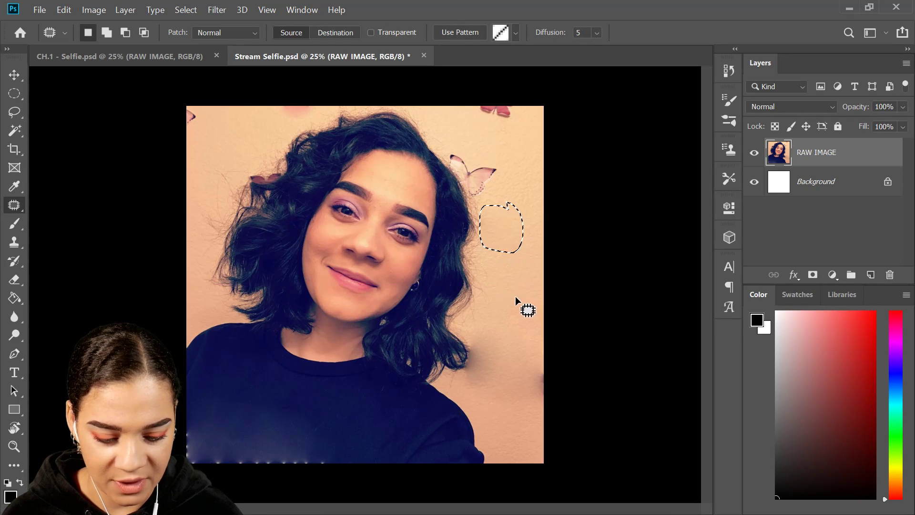
pyautogui.click(553, 355)
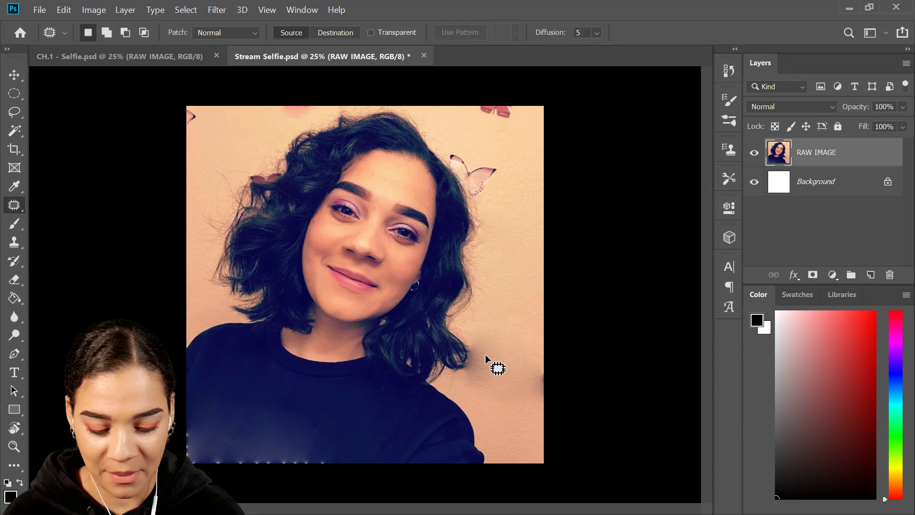
# Try to patch the dark smudge beside the hair ends with clean wall texture in Normal mode
pyautogui.moveTo(456, 316); pyautogui.dragTo(457, 317)
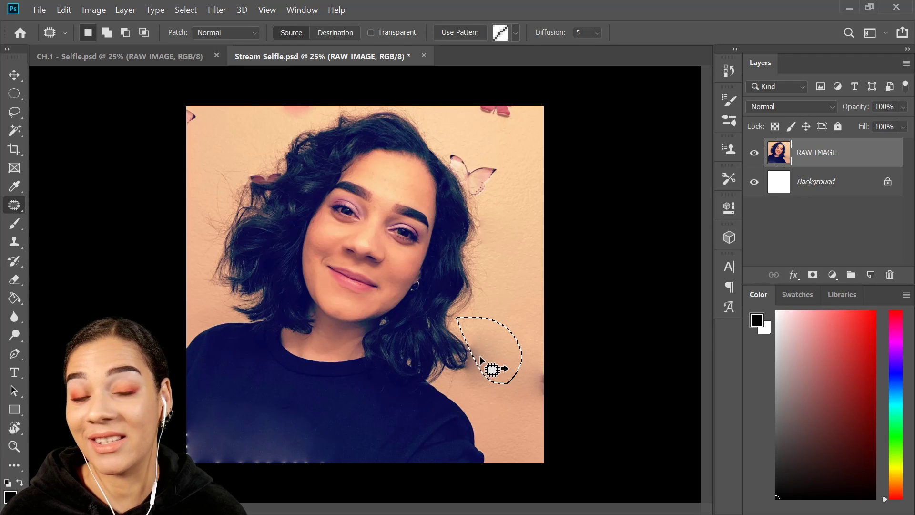
pyautogui.moveTo(482, 354); pyautogui.dragTo(522, 275)
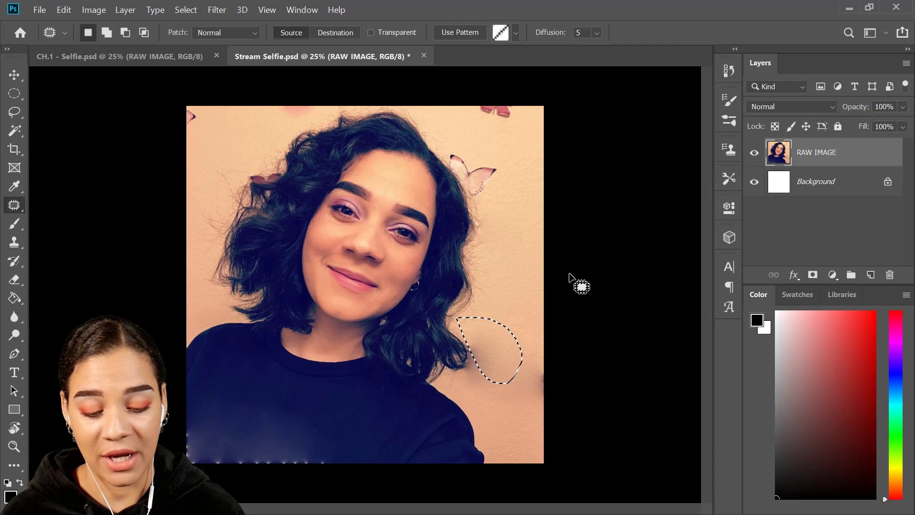
pyautogui.hotkey('ctrl', 'd')
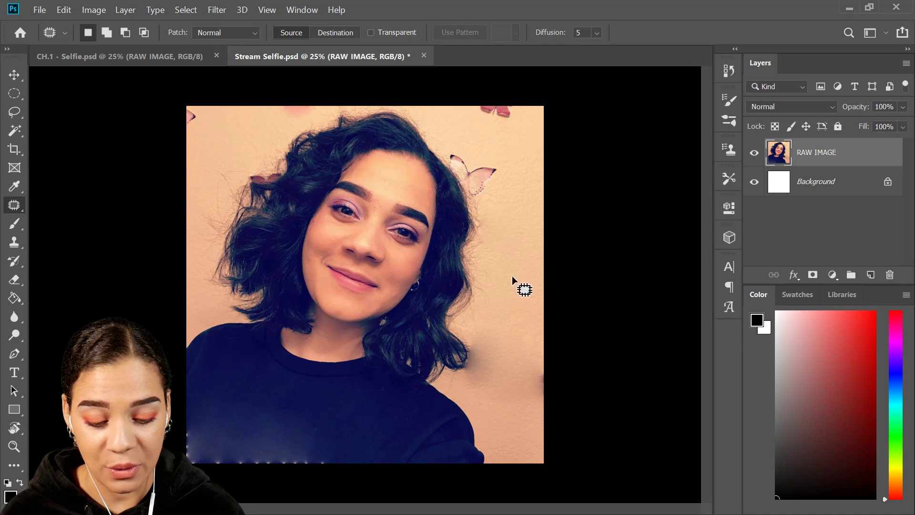
# Set the patch mode to Content-Aware and patch the white specks along the sweatshirt's bottom edge with plain navy fabric
pyautogui.click(259, 34)
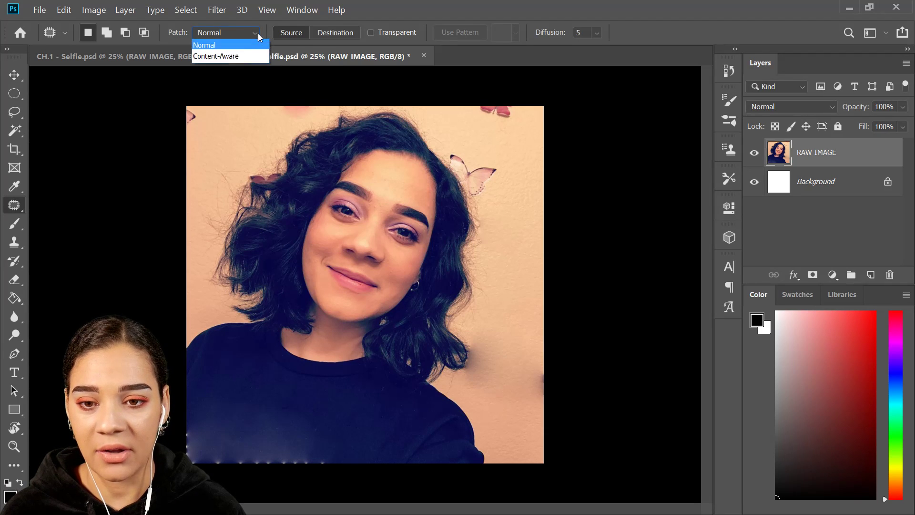
pyautogui.click(248, 57)
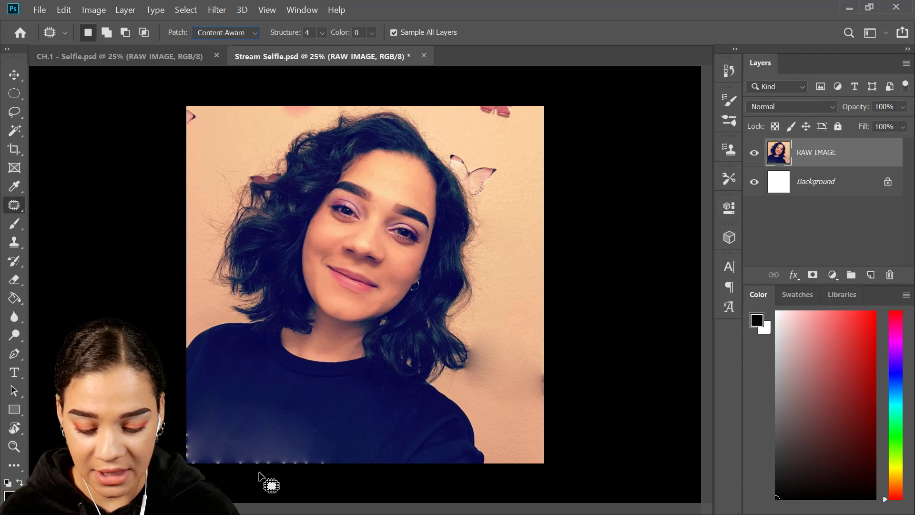
pyautogui.moveTo(257, 470)
pyautogui.mouseDown()
pyautogui.moveTo(303, 475)
pyautogui.moveTo(329, 443)
pyautogui.moveTo(247, 461)
pyautogui.moveTo(313, 460)
pyautogui.moveTo(333, 421)
pyautogui.mouseUp()
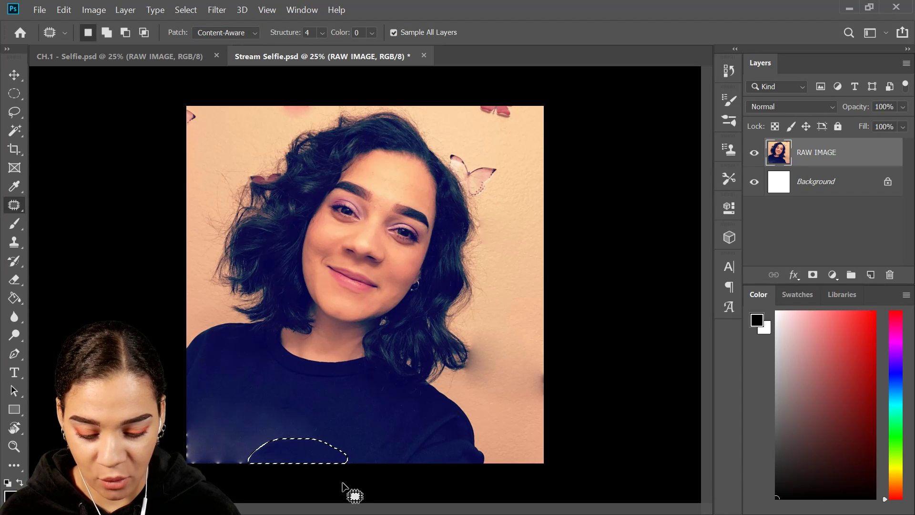
pyautogui.hotkey('ctrl', 'd')
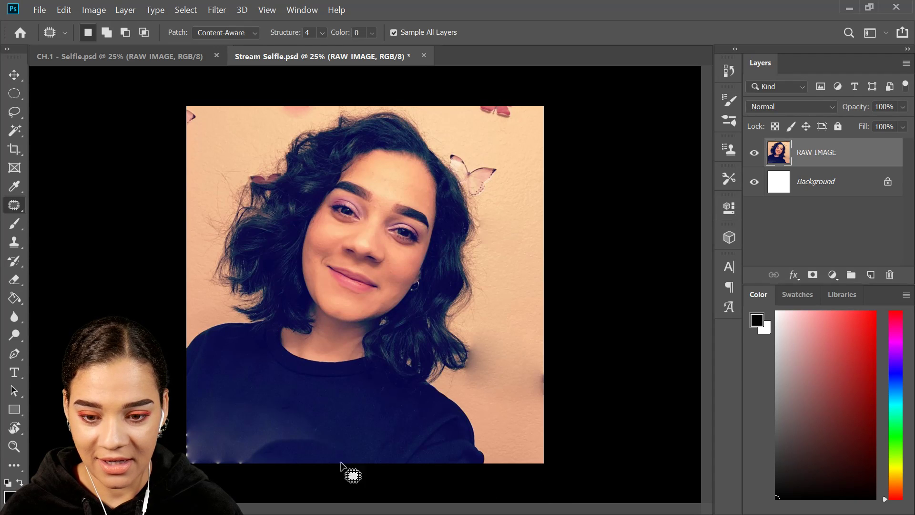
# Patch the lower-left corner of the sweatshirt with plain navy fabric in Content-Aware mode
pyautogui.scroll(3, 307, 448)
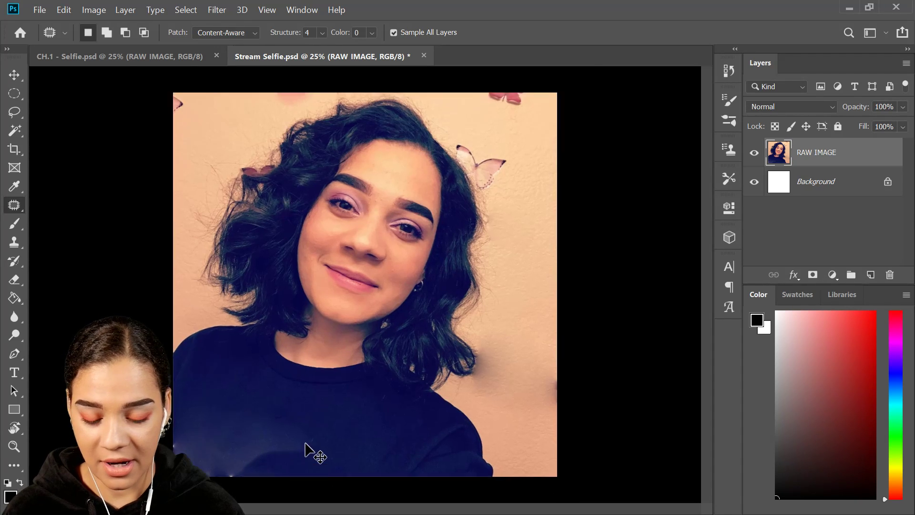
pyautogui.scroll(-10, 327, 448)
pyautogui.moveTo(392, 333); pyautogui.dragTo(407, 358)
pyautogui.moveTo(457, 222); pyautogui.dragTo(474, 289)
pyautogui.moveTo(253, 388)
pyautogui.mouseDown()
pyautogui.moveTo(327, 233)
pyautogui.moveTo(193, 199)
pyautogui.moveTo(122, 261)
pyautogui.mouseUp()
pyautogui.moveTo(294, 276); pyautogui.dragTo(536, 182)
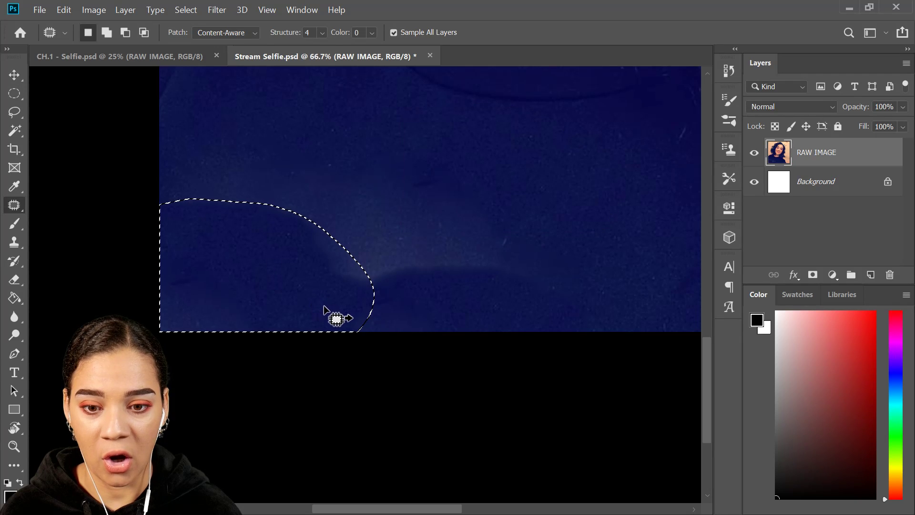
pyautogui.hotkey('ctrl', 'd')
# Switch the patch mode to Normal and blend the pale areas on the lower sweatshirt and its left edge with clean fabric
pyautogui.moveTo(296, 163)
pyautogui.mouseDown()
pyautogui.moveTo(550, 272)
pyautogui.moveTo(280, 171)
pyautogui.mouseUp()
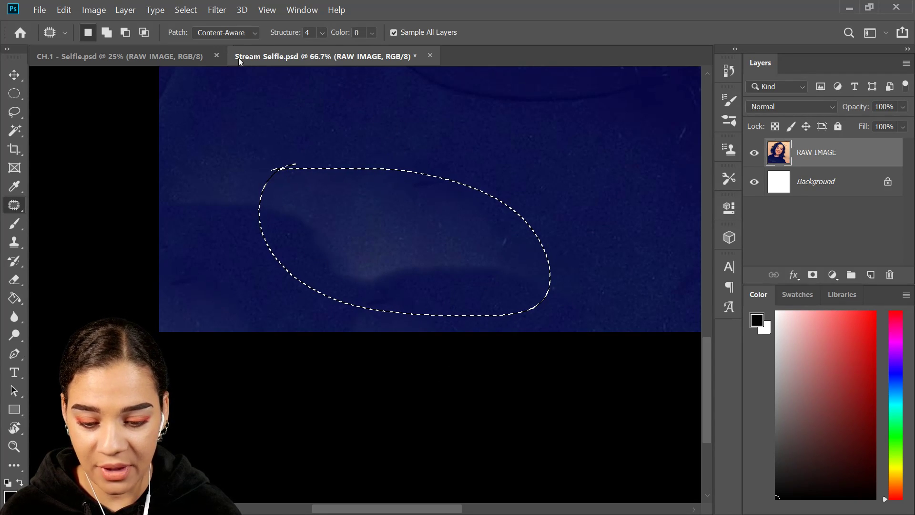
pyautogui.click(224, 32)
pyautogui.click(210, 42)
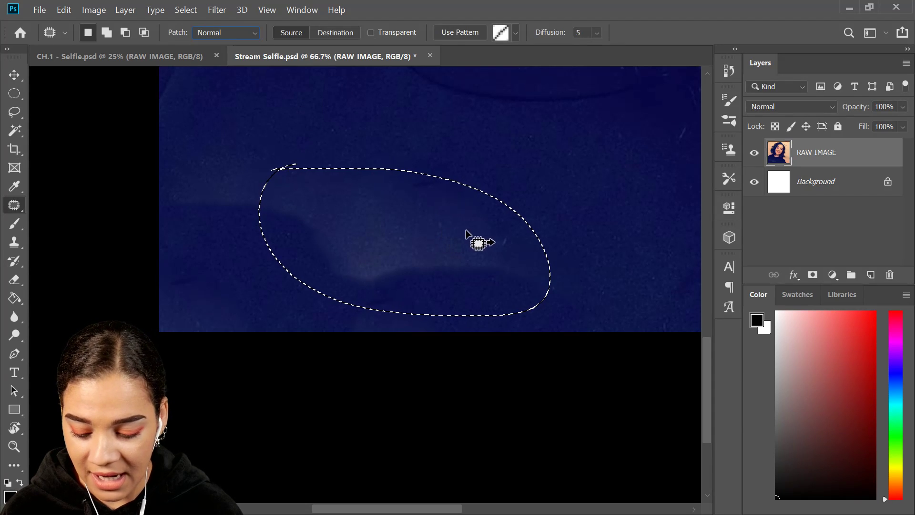
pyautogui.hotkey('ctrl', '-')
pyautogui.hotkey('ctrl', '-')
pyautogui.moveTo(402, 280); pyautogui.dragTo(484, 248)
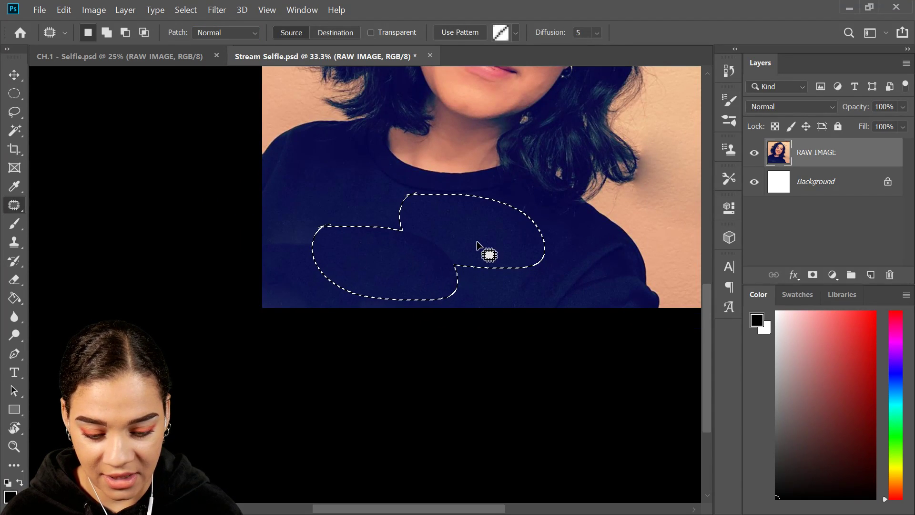
pyautogui.hotkey('ctrl', 'd')
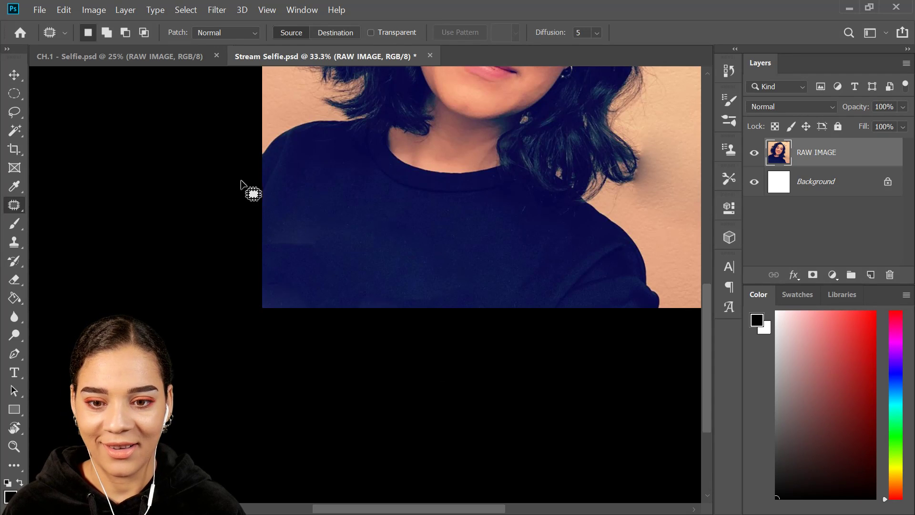
pyautogui.moveTo(264, 210)
pyautogui.mouseDown()
pyautogui.moveTo(319, 241)
pyautogui.moveTo(296, 238)
pyautogui.moveTo(418, 260)
pyautogui.mouseUp()
pyautogui.hotkey('ctrl', 'd')
# Set the patch mode to Content-Aware and replace the dark smudge beside the hair ends with clean wall texture
pyautogui.moveTo(534, 236); pyautogui.dragTo(385, 272)
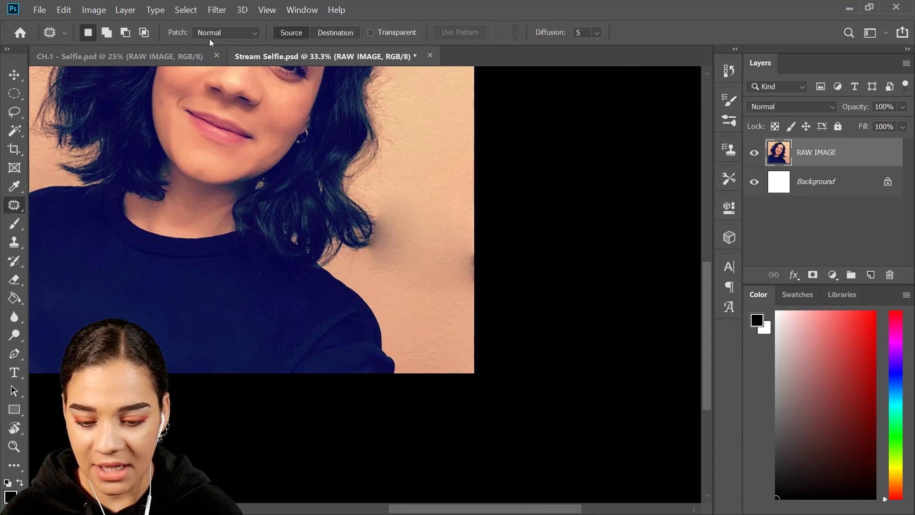
pyautogui.click(227, 33)
pyautogui.click(234, 57)
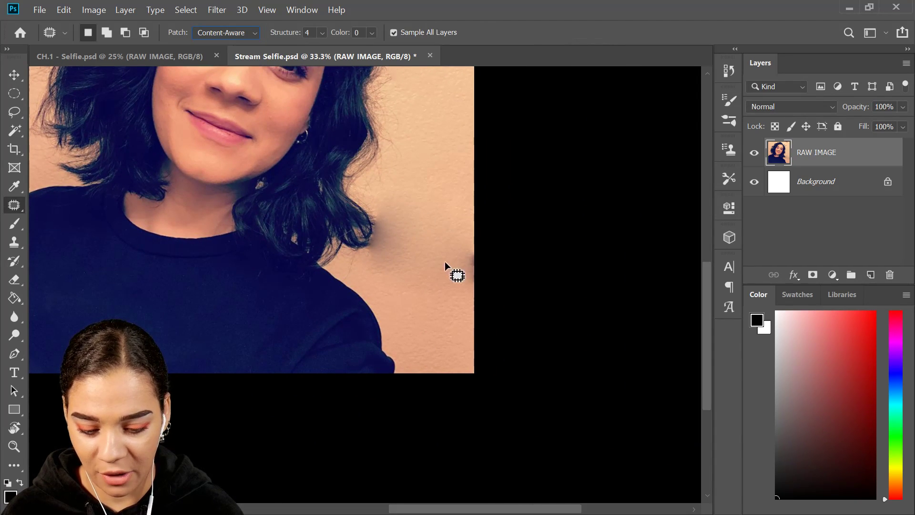
pyautogui.hotkey('ctrl', '+')
pyautogui.moveTo(557, 284); pyautogui.dragTo(561, 276)
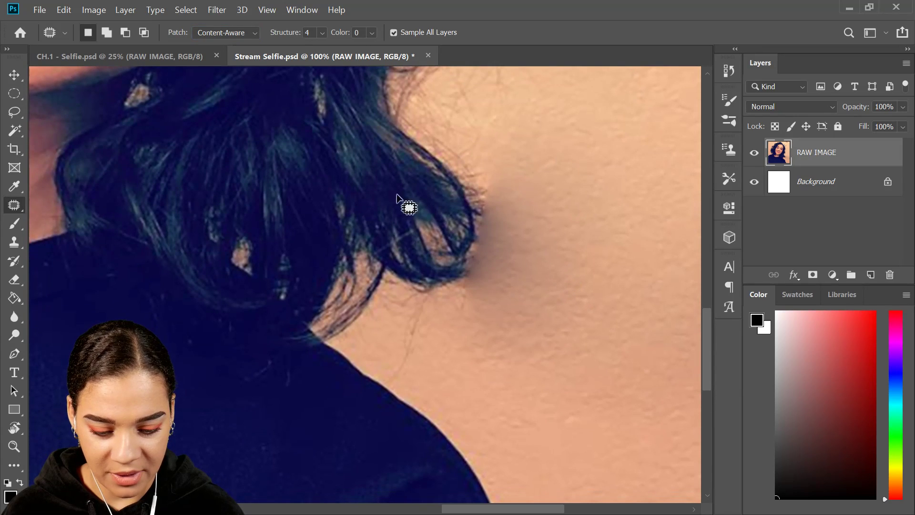
pyautogui.moveTo(482, 184)
pyautogui.mouseDown()
pyautogui.moveTo(461, 326)
pyautogui.moveTo(549, 154)
pyautogui.moveTo(485, 187)
pyautogui.mouseUp()
pyautogui.hotkey('ctrl', '-')
pyautogui.moveTo(482, 285); pyautogui.dragTo(556, 283)
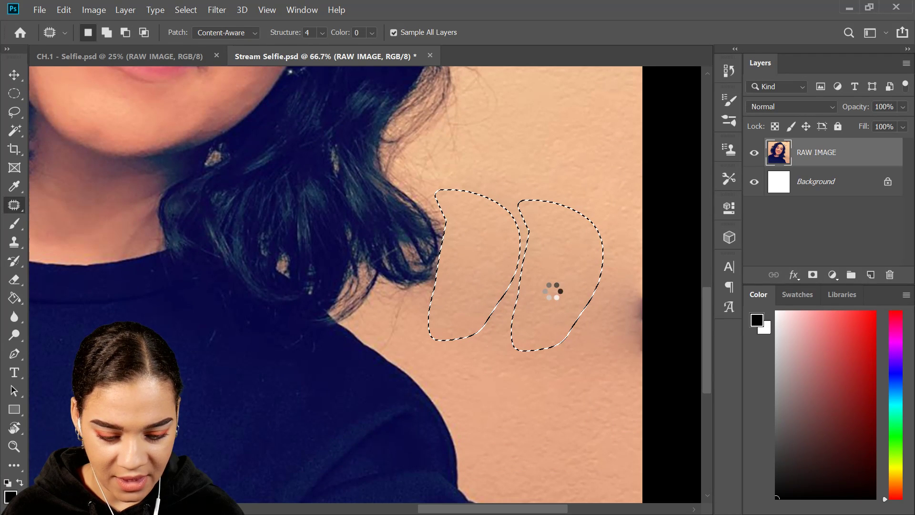
pyautogui.hotkey('ctrl', '-')
pyautogui.hotkey('ctrl', '-')
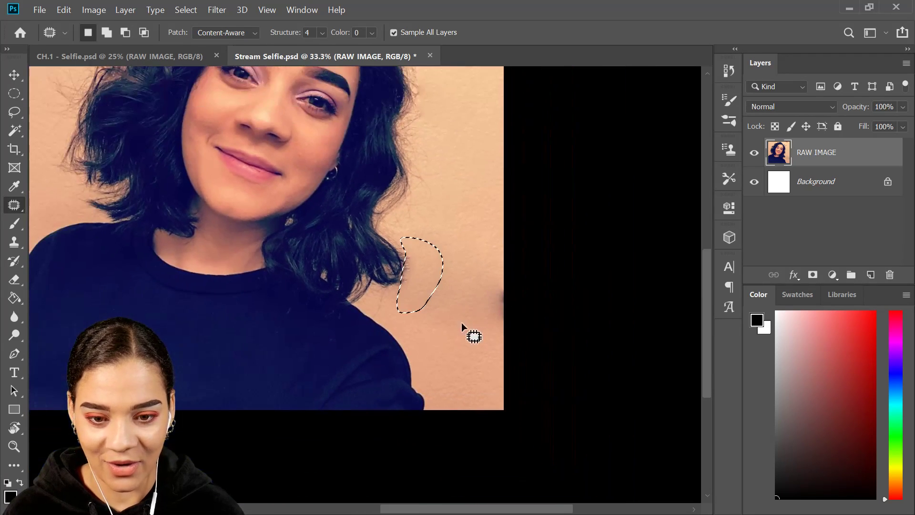
pyautogui.hotkey('ctrl', 'd')
# Switch the patch mode to Normal and smooth the leftover shading on the wall beside the hair ends
pyautogui.hotkey('ctrl', '+')
pyautogui.hotkey('ctrl', '+')
pyautogui.moveTo(555, 273); pyautogui.dragTo(494, 174)
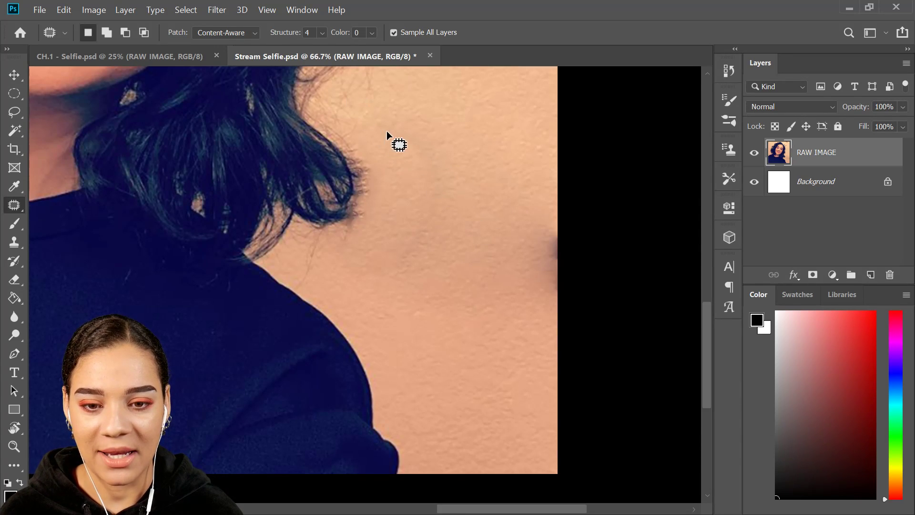
pyautogui.click(257, 31)
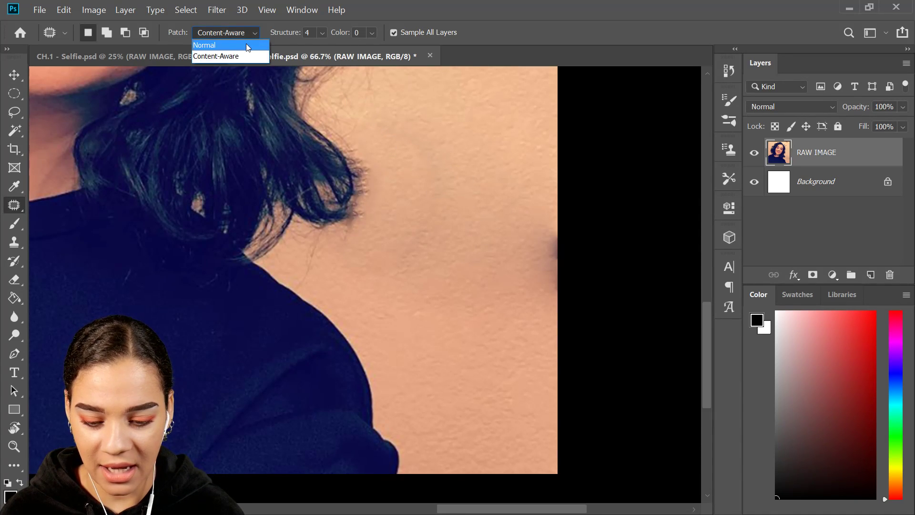
pyautogui.click(246, 44)
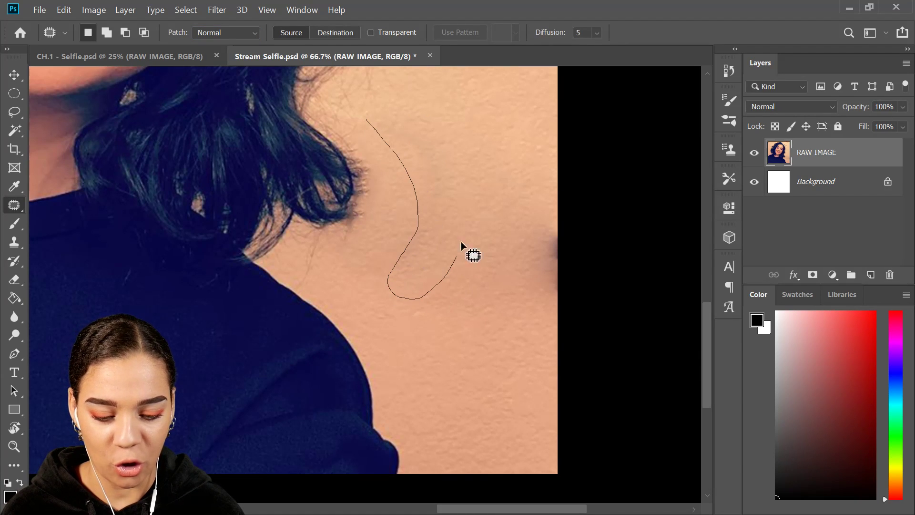
pyautogui.moveTo(393, 115); pyautogui.dragTo(394, 116)
pyautogui.moveTo(450, 227); pyautogui.dragTo(509, 165)
pyautogui.hotkey('ctrl', 'd')
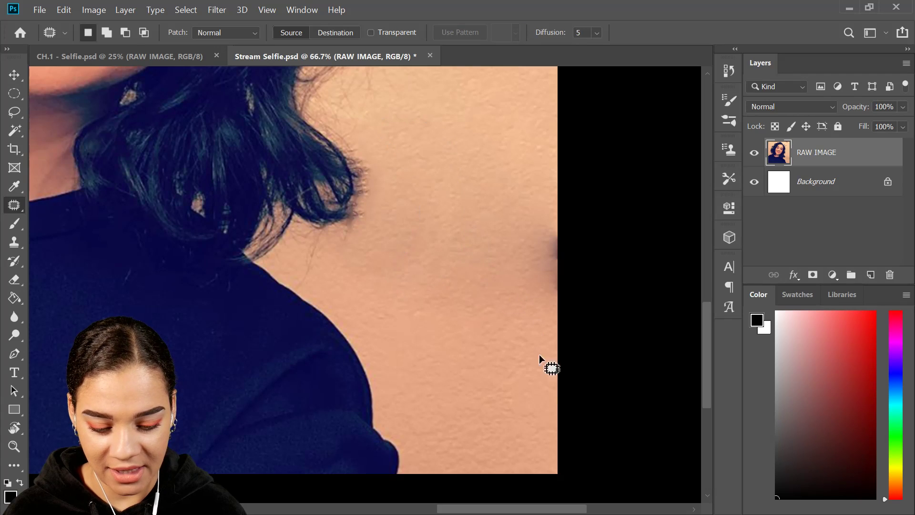
# Set the patch mode to Content-Aware and patch the dark smudge at the photo's right edge with clean wall
pyautogui.moveTo(509, 388); pyautogui.dragTo(522, 275)
pyautogui.moveTo(500, 102); pyautogui.dragTo(447, 231)
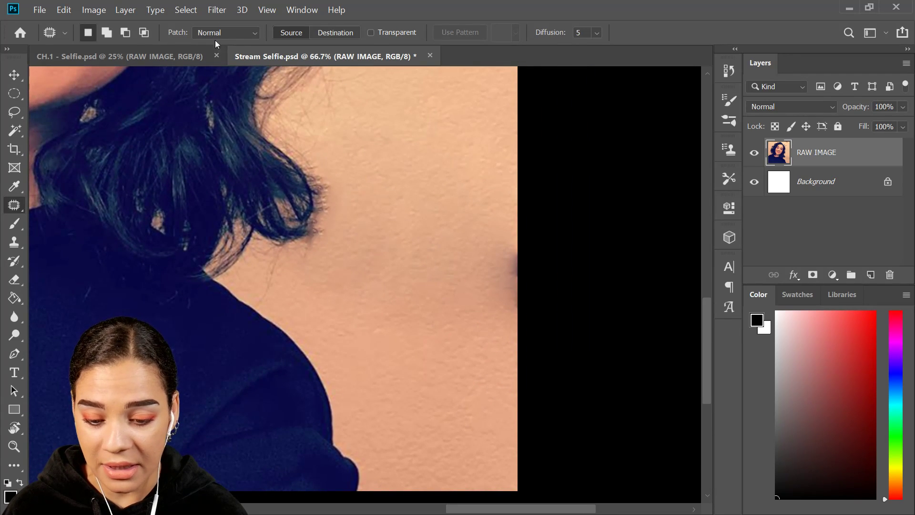
pyautogui.click(241, 32)
pyautogui.click(240, 50)
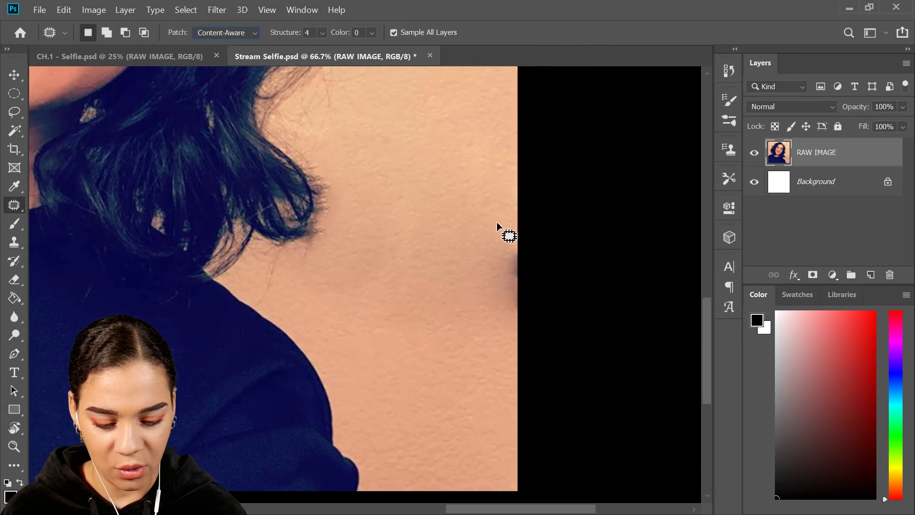
pyautogui.moveTo(492, 273)
pyautogui.mouseDown()
pyautogui.moveTo(468, 191)
pyautogui.moveTo(498, 224)
pyautogui.mouseUp()
pyautogui.moveTo(493, 286); pyautogui.dragTo(423, 293)
pyautogui.hotkey('ctrl', 'd')
# Patch the pale butterfly touching the hair on the photo's right side with clean wall texture
pyautogui.moveTo(405, 237)
pyautogui.mouseDown()
pyautogui.moveTo(572, 296)
pyautogui.moveTo(601, 405)
pyautogui.mouseUp()
pyautogui.moveTo(573, 229); pyautogui.dragTo(569, 393)
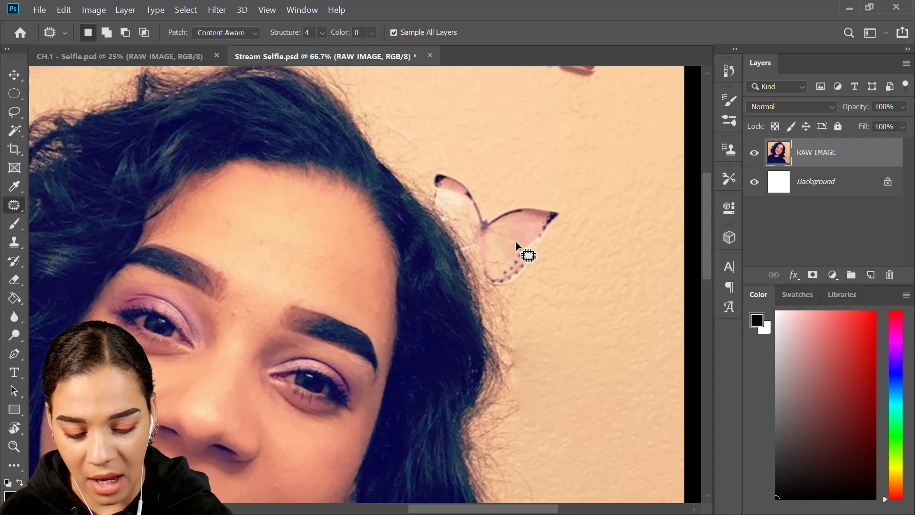
pyautogui.moveTo(493, 284)
pyautogui.mouseDown()
pyautogui.moveTo(531, 275)
pyautogui.moveTo(563, 204)
pyautogui.moveTo(511, 182)
pyautogui.mouseUp()
pyautogui.moveTo(427, 173)
pyautogui.mouseDown()
pyautogui.moveTo(422, 194)
pyautogui.moveTo(480, 268)
pyautogui.mouseUp()
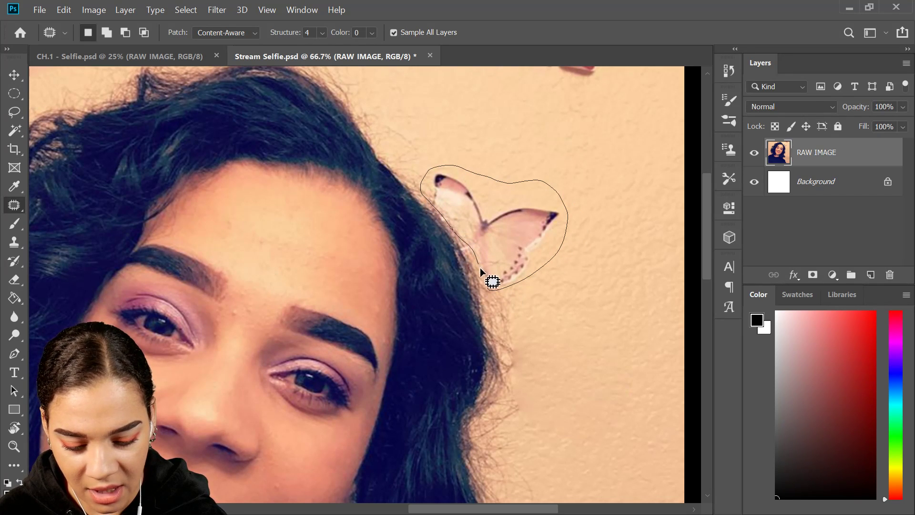
pyautogui.moveTo(554, 271); pyautogui.dragTo(556, 264)
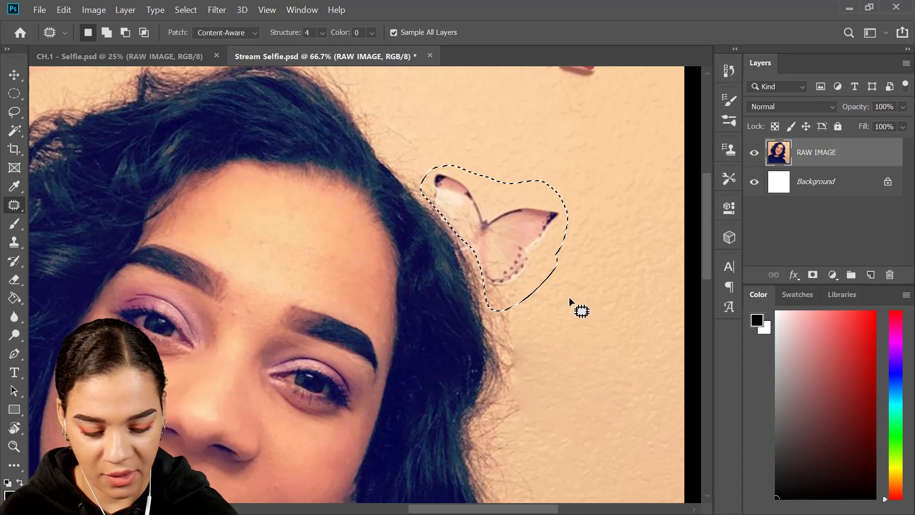
pyautogui.moveTo(635, 205); pyautogui.dragTo(611, 262)
pyautogui.moveTo(473, 289); pyautogui.dragTo(582, 237)
pyautogui.hotkey('ctrl', 'd')
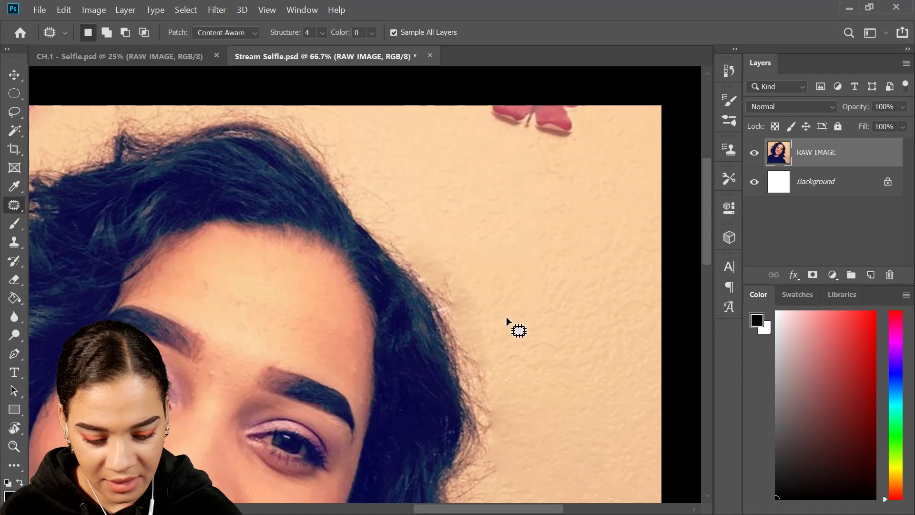
# Patch the butterfly remnants along the hair's right edge with clean wall texture
pyautogui.moveTo(442, 300); pyautogui.dragTo(422, 251)
pyautogui.moveTo(463, 324)
pyautogui.mouseDown()
pyautogui.moveTo(539, 194)
pyautogui.moveTo(624, 289)
pyautogui.mouseUp()
pyautogui.hotkey('ctrl', 'd')
# Patch the red butterfly at the photo's top edge near the right corner with clean wall texture
pyautogui.moveTo(531, 237); pyautogui.dragTo(527, 234)
pyautogui.moveTo(607, 213)
pyautogui.mouseDown()
pyautogui.moveTo(506, 177)
pyautogui.moveTo(519, 313)
pyautogui.moveTo(481, 285)
pyautogui.mouseUp()
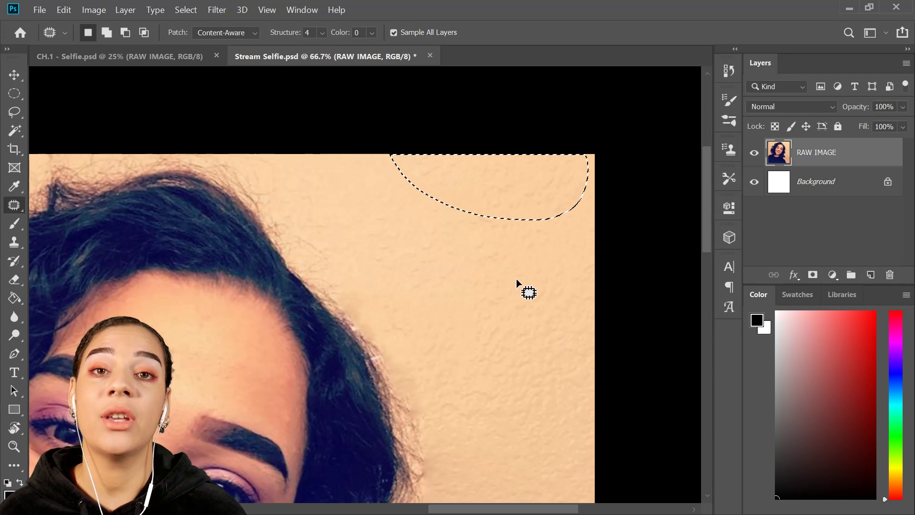
pyautogui.hotkey('ctrl', 'd')
# Patch the pink butterfly at the photo's top edge, left of the hair, with clean wall texture and clear the selection
pyautogui.scroll(1, 529, 253)
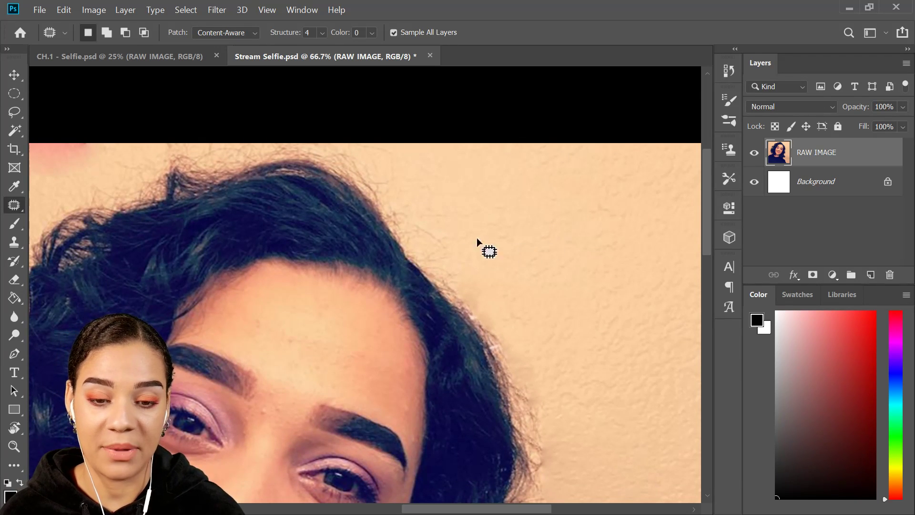
pyautogui.moveTo(358, 246); pyautogui.dragTo(718, 250)
pyautogui.moveTo(384, 249); pyautogui.dragTo(502, 208)
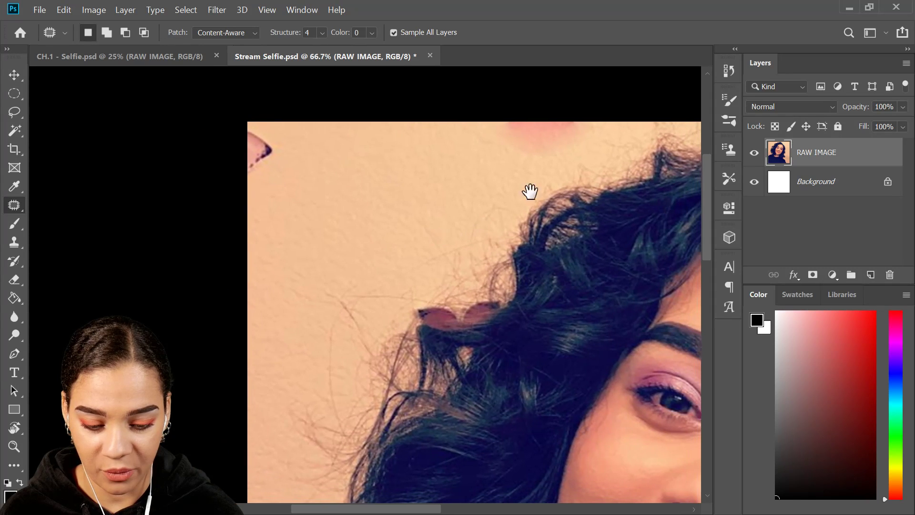
pyautogui.click(514, 133)
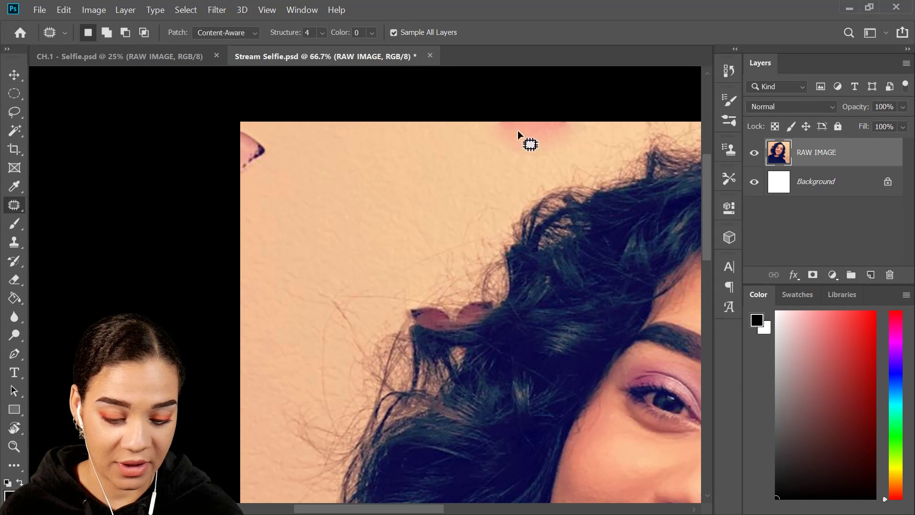
pyautogui.moveTo(582, 137); pyautogui.dragTo(509, 117)
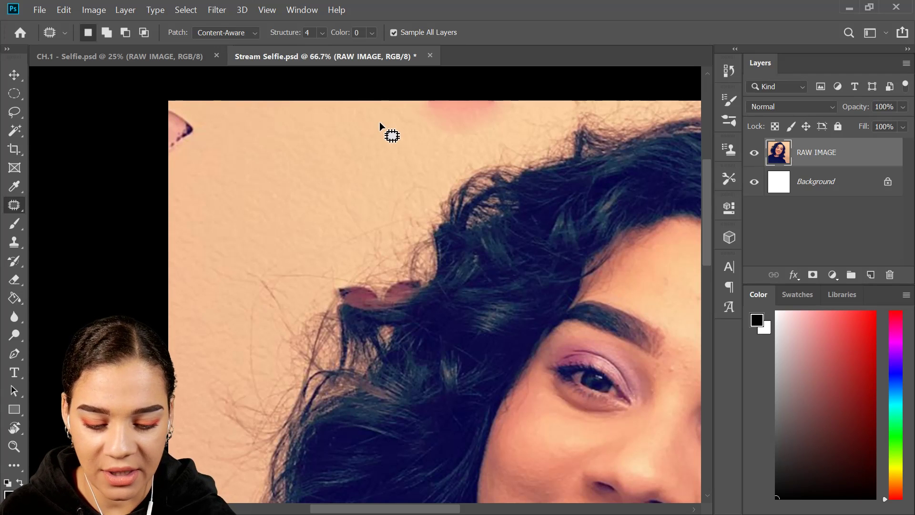
pyautogui.moveTo(401, 125); pyautogui.dragTo(395, 98)
pyautogui.moveTo(462, 107); pyautogui.dragTo(347, 191)
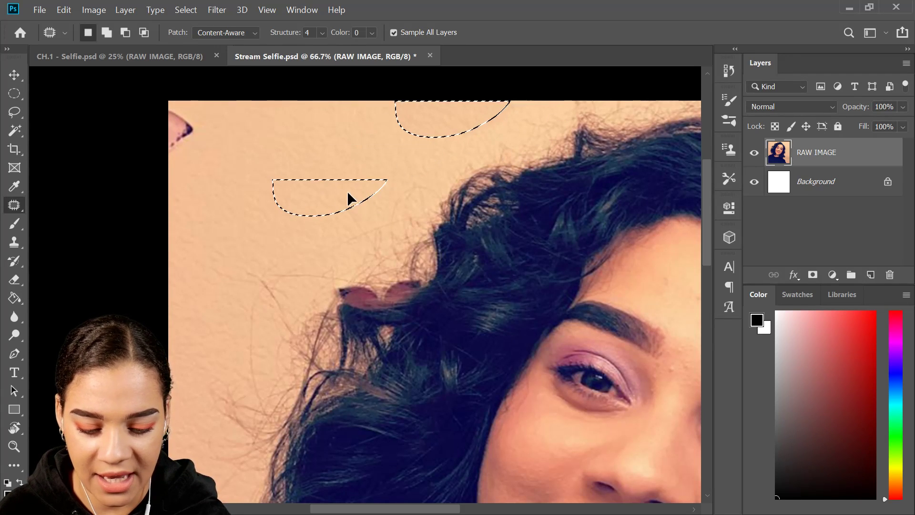
pyautogui.hotkey('ctrl', 'd')
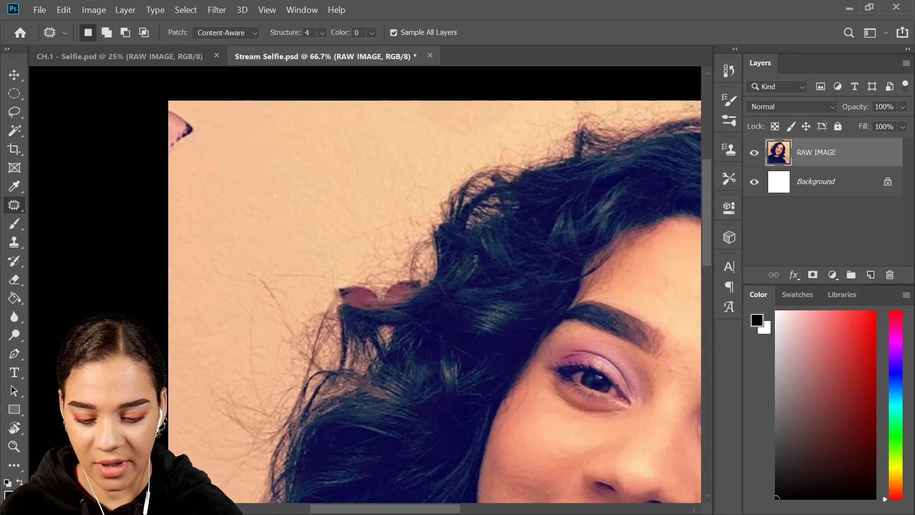
# Patch the butterfly wing in the photo's top-left corner with the clean wall beside it
pyautogui.moveTo(160, 114); pyautogui.dragTo(202, 105)
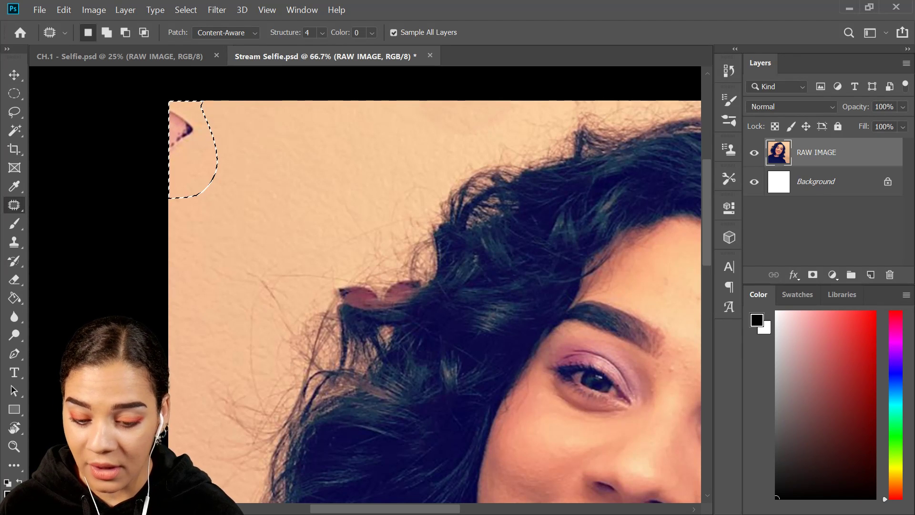
pyautogui.moveTo(198, 167); pyautogui.dragTo(287, 164)
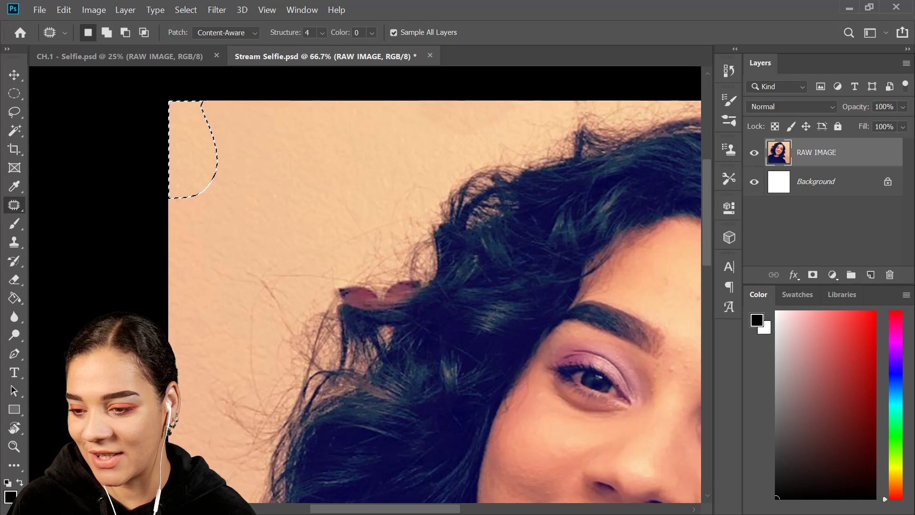
pyautogui.click(476, 218)
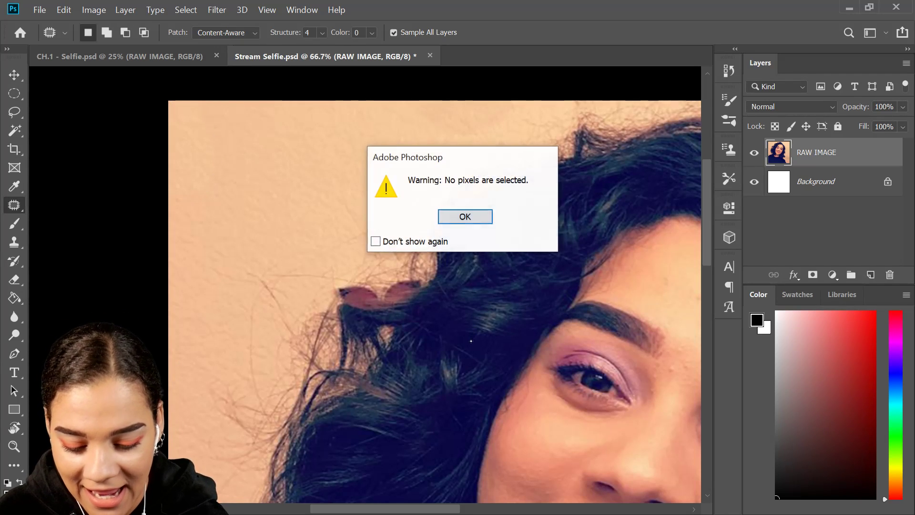
pyautogui.click(476, 219)
# Patch the dark red butterfly resting on the curls at the photo's left side with clean wall texture
pyautogui.moveTo(486, 323)
pyautogui.mouseDown()
pyautogui.moveTo(518, 256)
pyautogui.moveTo(543, 151)
pyautogui.moveTo(503, 104)
pyautogui.moveTo(512, 218)
pyautogui.mouseUp()
pyautogui.moveTo(483, 190)
pyautogui.mouseDown()
pyautogui.moveTo(442, 226)
pyautogui.moveTo(390, 196)
pyautogui.moveTo(386, 203)
pyautogui.mouseUp()
pyautogui.moveTo(443, 214); pyautogui.dragTo(368, 113)
pyautogui.moveTo(585, 226); pyautogui.dragTo(482, 271)
pyautogui.hotkey('ctrl', '-')
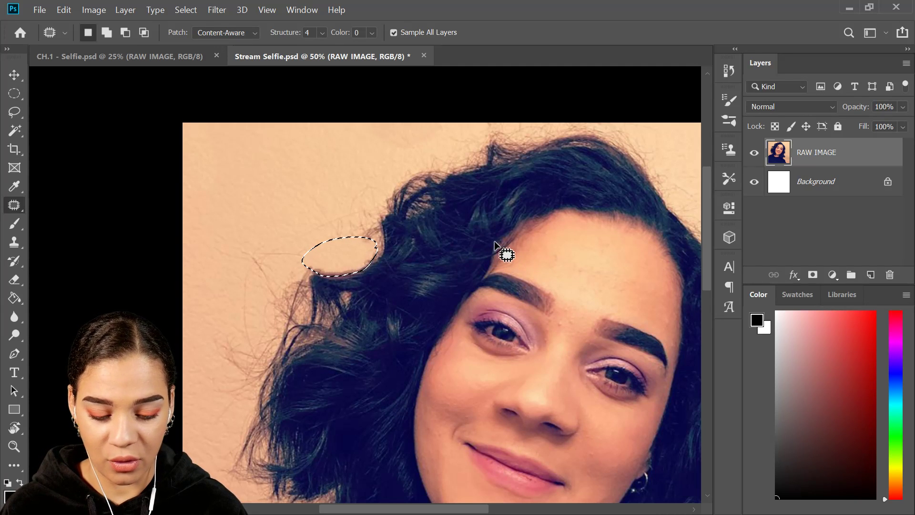
pyautogui.moveTo(348, 303); pyautogui.dragTo(415, 275)
pyautogui.moveTo(448, 228); pyautogui.dragTo(451, 156)
pyautogui.hotkey('ctrl', '+')
pyautogui.hotkey('ctrl', 'd')
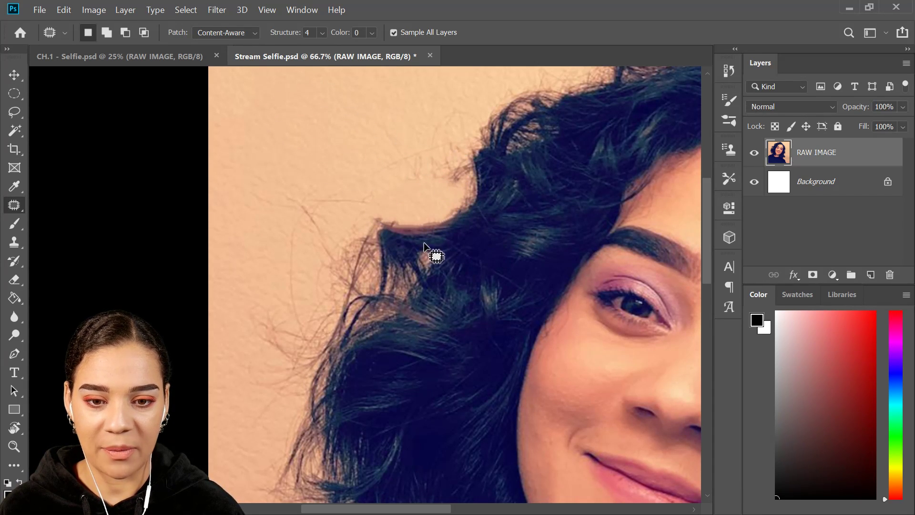
# Check the whole portrait for traces of the removed butterflies, especially along the hair on the photo's left side
pyautogui.hotkey('ctrl', '-')
pyautogui.hotkey('ctrl', '-')
pyautogui.hotkey('ctrl', '-')
pyautogui.hotkey('ctrl', '-')
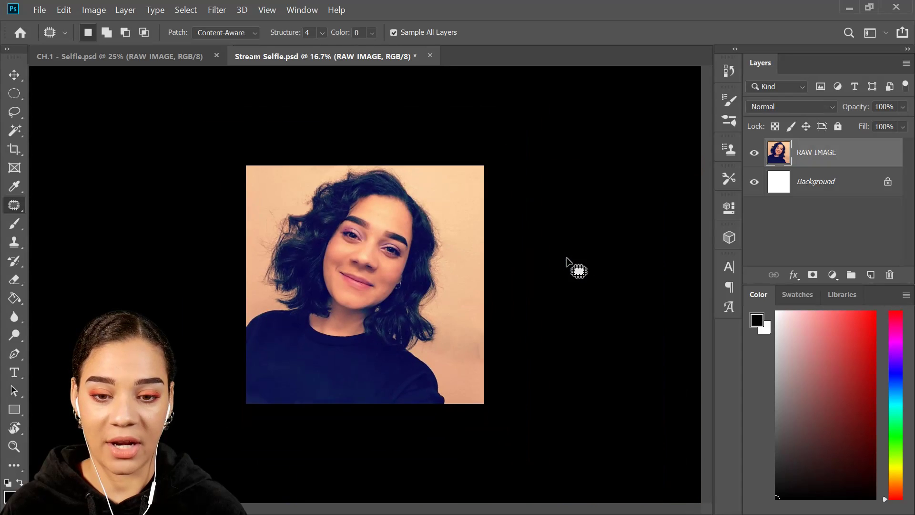
pyautogui.hotkey('ctrl', '+')
pyautogui.hotkey('ctrl', '+')
pyautogui.hotkey('ctrl', '+')
pyautogui.hotkey('ctrl', '+')
# Try to patch an oval area above the curl at the hair's left edge with wispy hair strands
pyautogui.moveTo(339, 217); pyautogui.dragTo(435, 216)
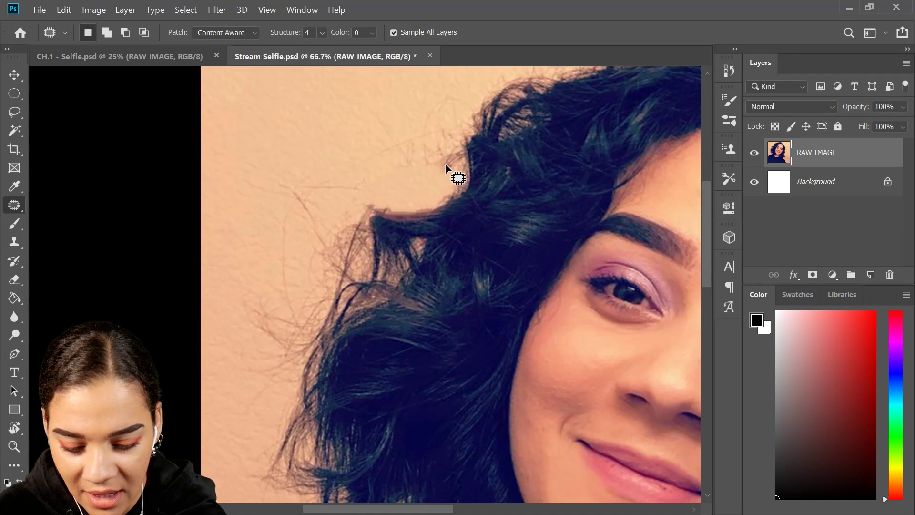
pyautogui.moveTo(450, 164)
pyautogui.mouseDown()
pyautogui.moveTo(468, 175)
pyautogui.moveTo(351, 261)
pyautogui.mouseUp()
pyautogui.moveTo(379, 199); pyautogui.dragTo(463, 110)
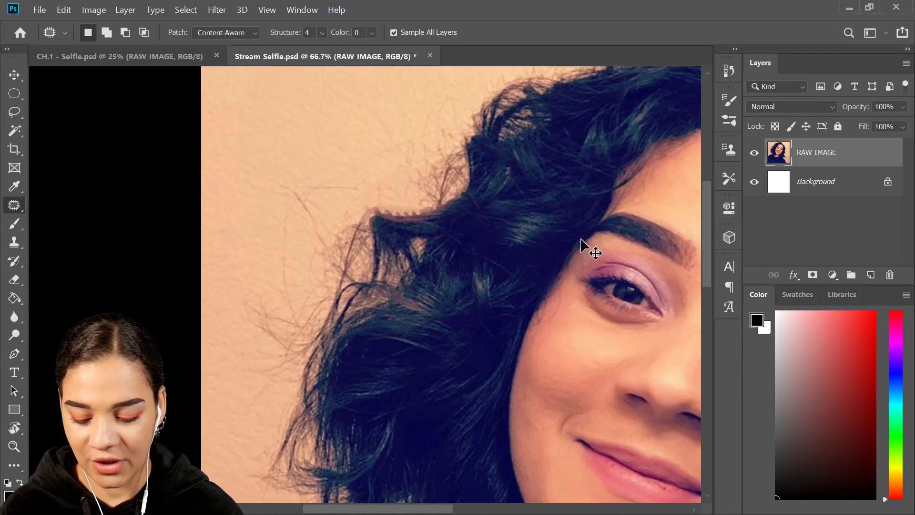
pyautogui.hotkey('ctrl', '-')
pyautogui.hotkey('ctrl', '-')
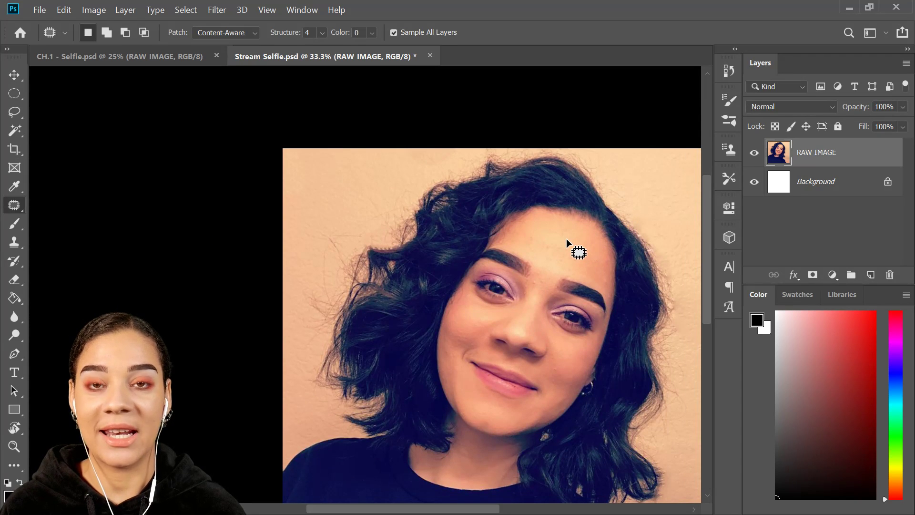
pyautogui.hotkey('ctrl', '+')
pyautogui.hotkey('ctrl', '+')
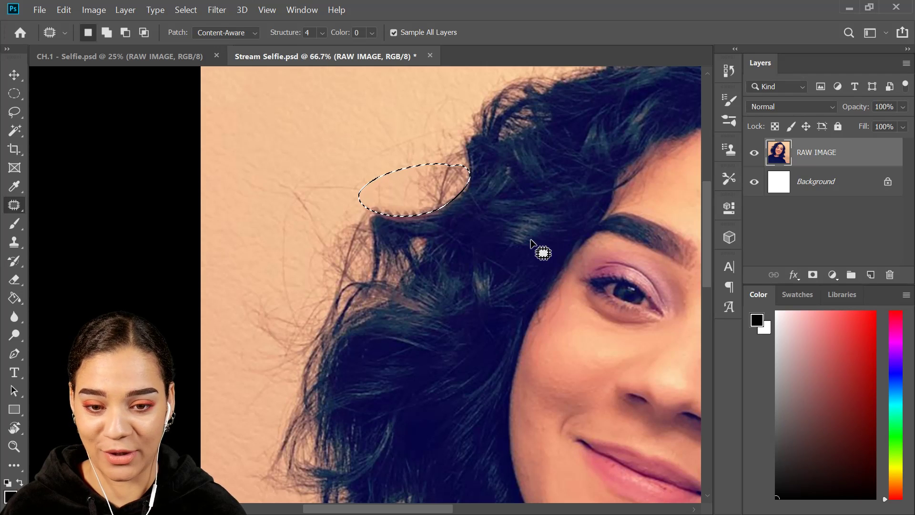
pyautogui.hotkey('ctrl', 'd')
pyautogui.moveTo(467, 167); pyautogui.dragTo(464, 168)
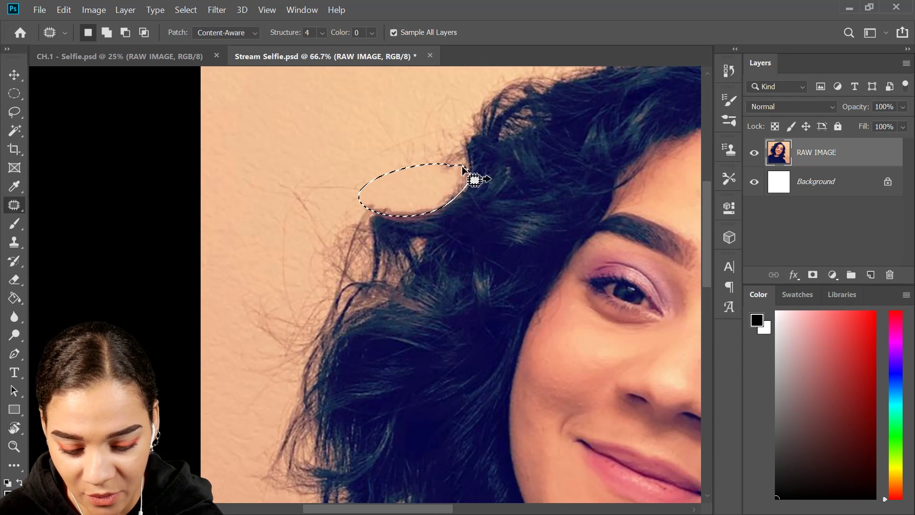
pyautogui.hotkey('ctrl', 'd')
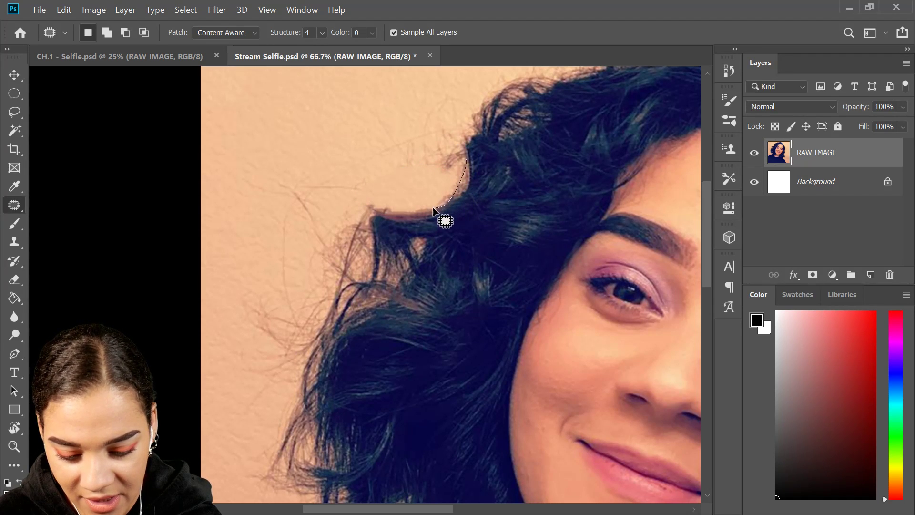
# Patch a smaller rounded area where the wall meets the hair's left edge to give it natural wispy strands
pyautogui.moveTo(391, 177); pyautogui.dragTo(464, 157)
pyautogui.moveTo(409, 188)
pyautogui.mouseDown()
pyautogui.moveTo(336, 257)
pyautogui.moveTo(331, 240)
pyautogui.mouseUp()
pyautogui.hotkey('ctrl', 'd')
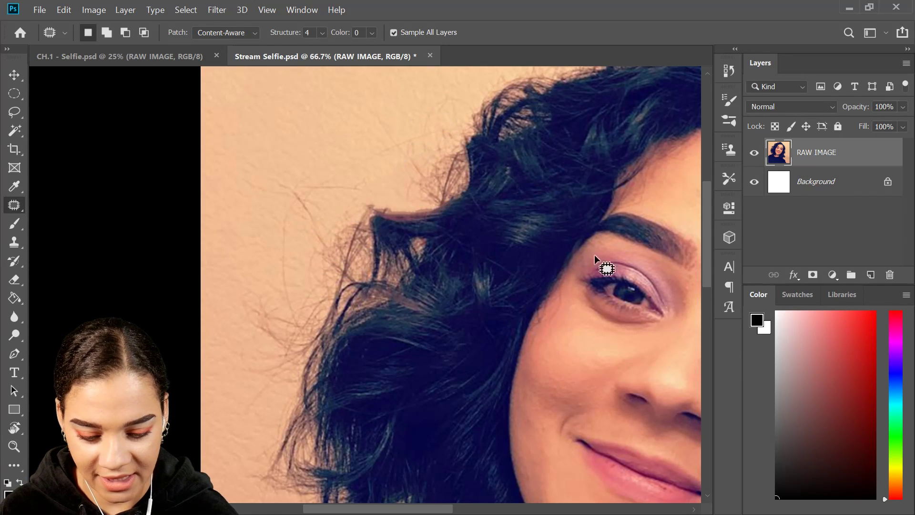
pyautogui.hotkey('ctrl', 'z')
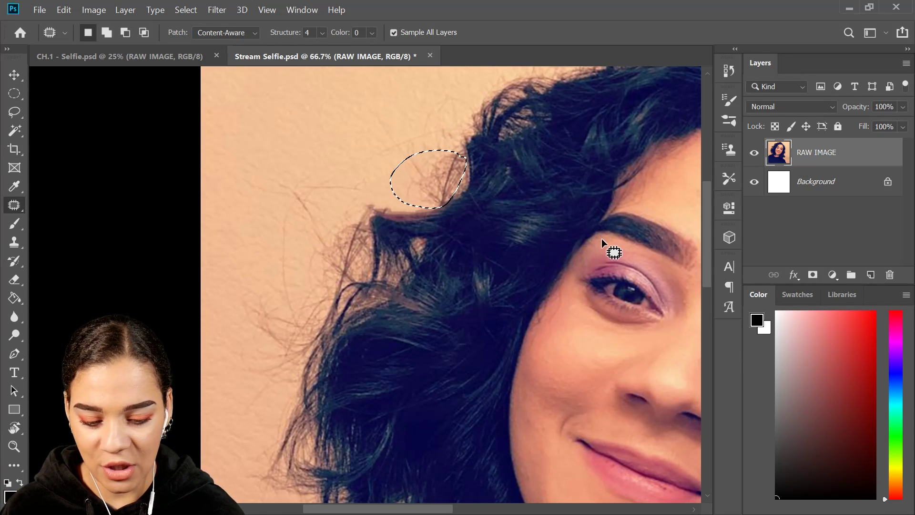
pyautogui.moveTo(603, 236); pyautogui.dragTo(363, 127)
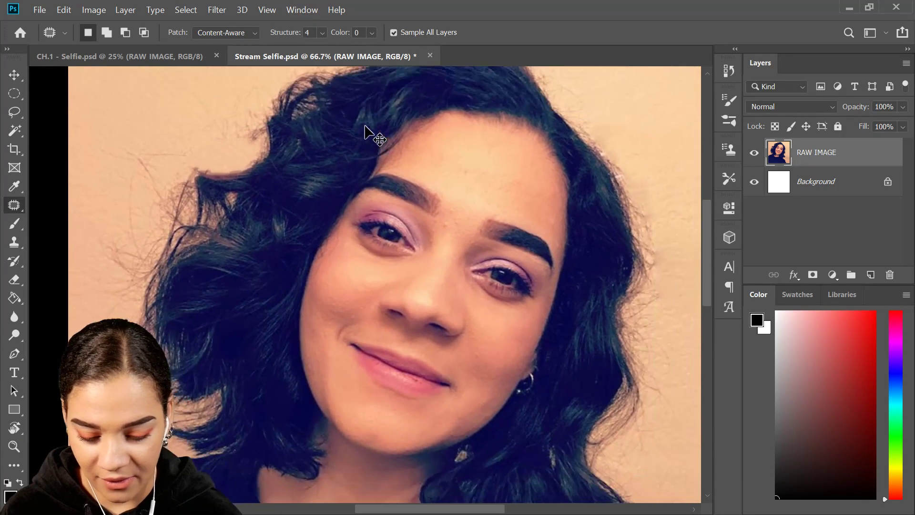
pyautogui.moveTo(238, 127)
pyautogui.mouseDown()
pyautogui.moveTo(231, 169)
pyautogui.moveTo(260, 129)
pyautogui.moveTo(650, 379)
pyautogui.moveTo(619, 427)
pyautogui.moveTo(599, 419)
pyautogui.moveTo(616, 424)
pyautogui.mouseUp()
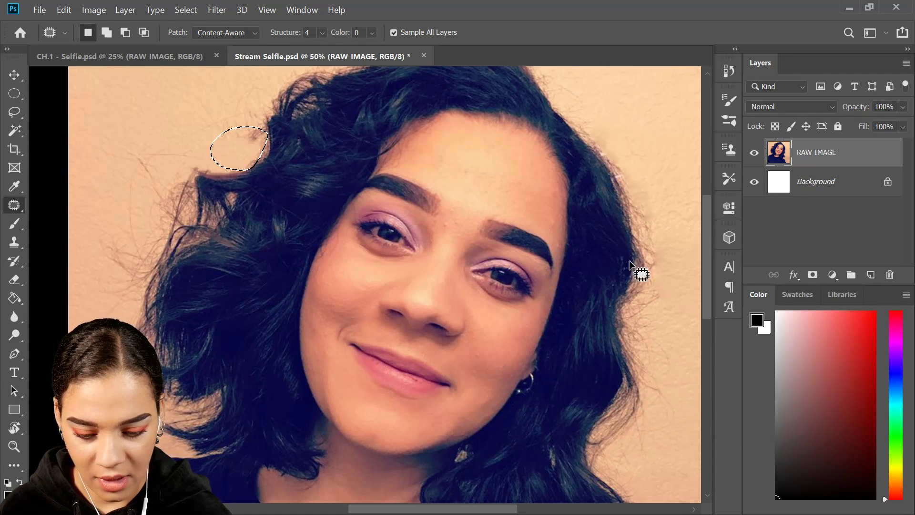
pyautogui.hotkey('ctrl', 'd')
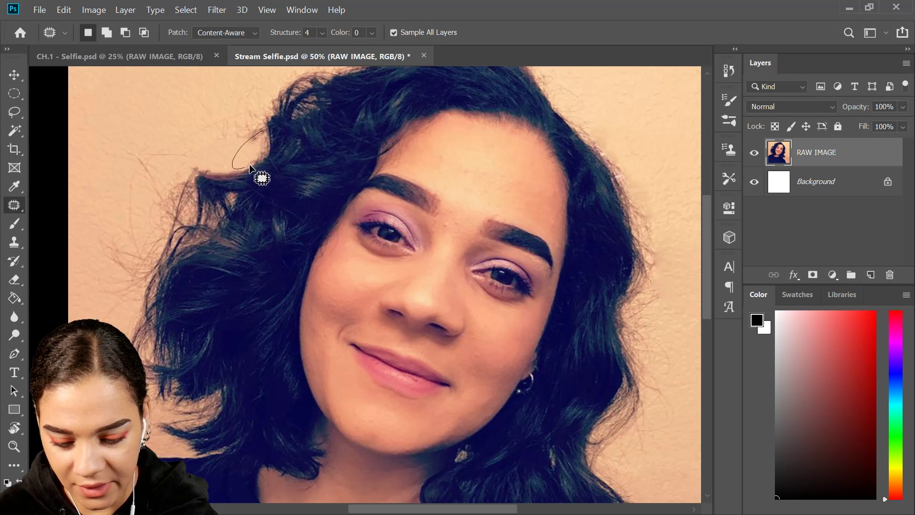
# Patch a thin sliver along the hair's left edge above the protruding curl
pyautogui.moveTo(263, 133)
pyautogui.mouseDown()
pyautogui.moveTo(629, 435)
pyautogui.moveTo(622, 410)
pyautogui.mouseUp()
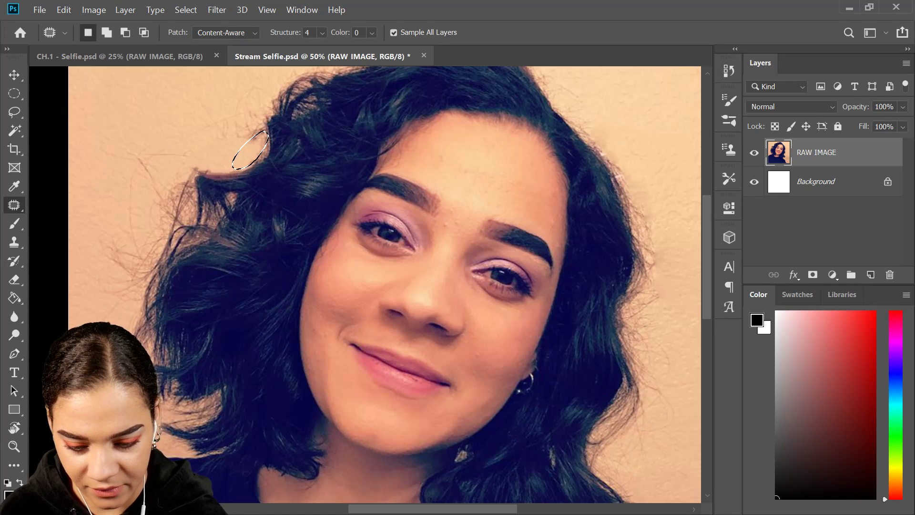
pyautogui.moveTo(265, 139); pyautogui.dragTo(177, 224)
pyautogui.hotkey('ctrl', 'd')
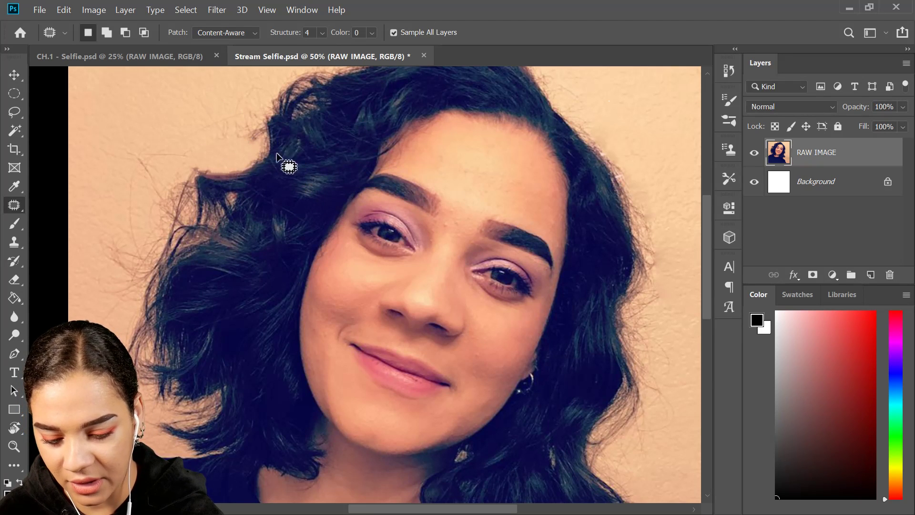
# Patch a larger oval covering the wall and hair edge above the protruding curl to blend the retouched area
pyautogui.moveTo(250, 168)
pyautogui.mouseDown()
pyautogui.moveTo(264, 122)
pyautogui.moveTo(256, 160)
pyautogui.mouseUp()
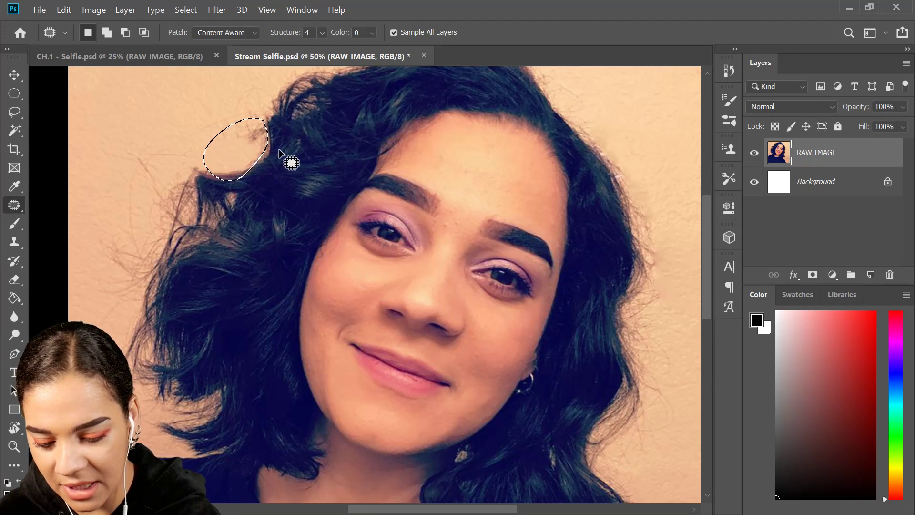
pyautogui.hotkey('ctrl', 'd')
pyautogui.moveTo(267, 155)
pyautogui.mouseDown()
pyautogui.moveTo(229, 153)
pyautogui.moveTo(268, 151)
pyautogui.moveTo(181, 206)
pyautogui.mouseUp()
pyautogui.hotkey('ctrl', 'd')
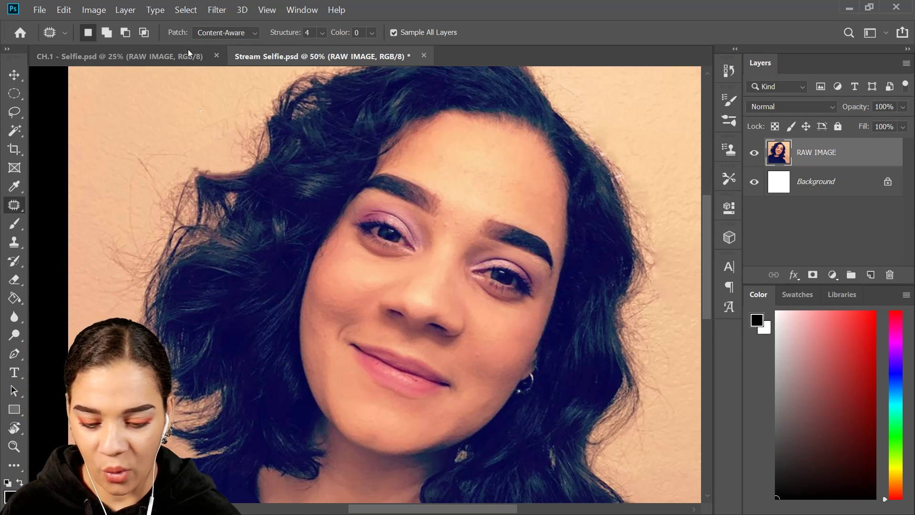
# Review the retouched selfie, and compare RAW IMAGE with FINAL EXAMPLE in CH.1 - Selfie.psd by toggling the RAW IMAGE layer's visibility
pyautogui.hotkey('ctrl', '-')
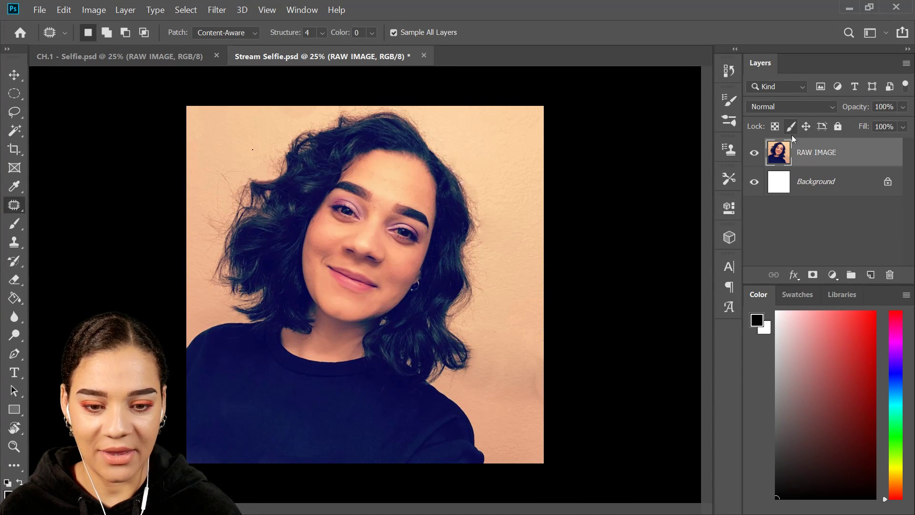
pyautogui.hotkey('ctrl', '+')
pyautogui.hotkey('ctrl', '+')
pyautogui.moveTo(490, 221); pyautogui.dragTo(547, 237)
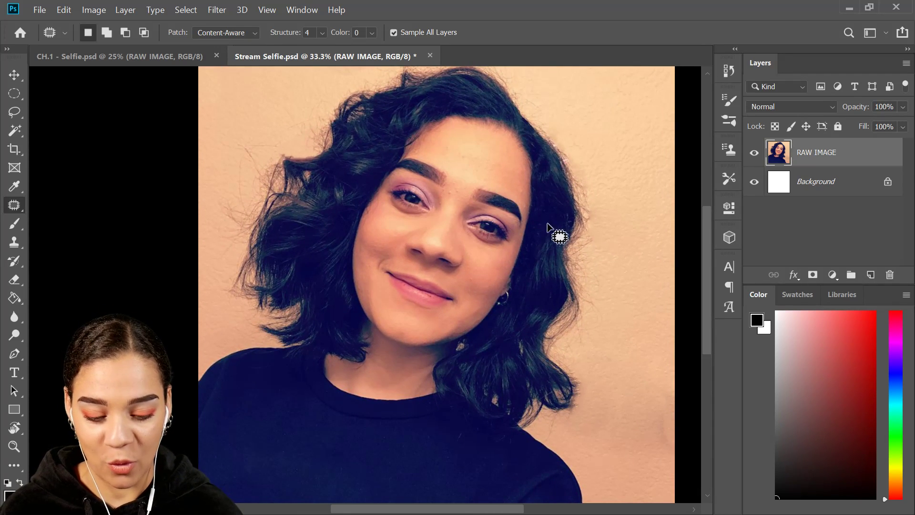
pyautogui.click(162, 58)
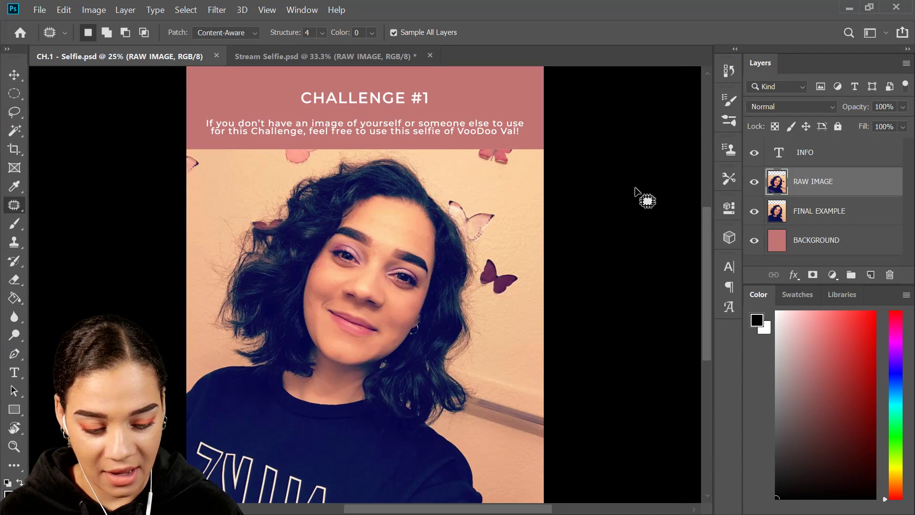
pyautogui.hotkey('ctrl', '+')
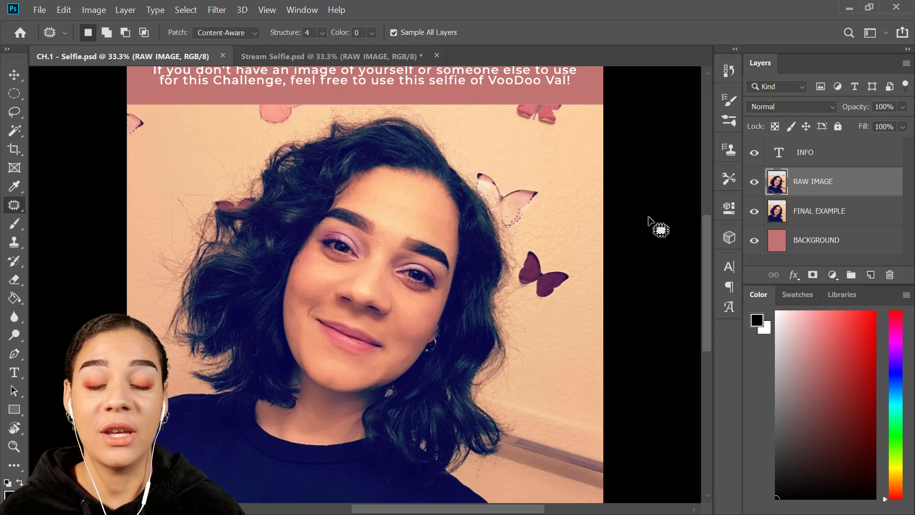
pyautogui.moveTo(565, 315); pyautogui.dragTo(637, 279)
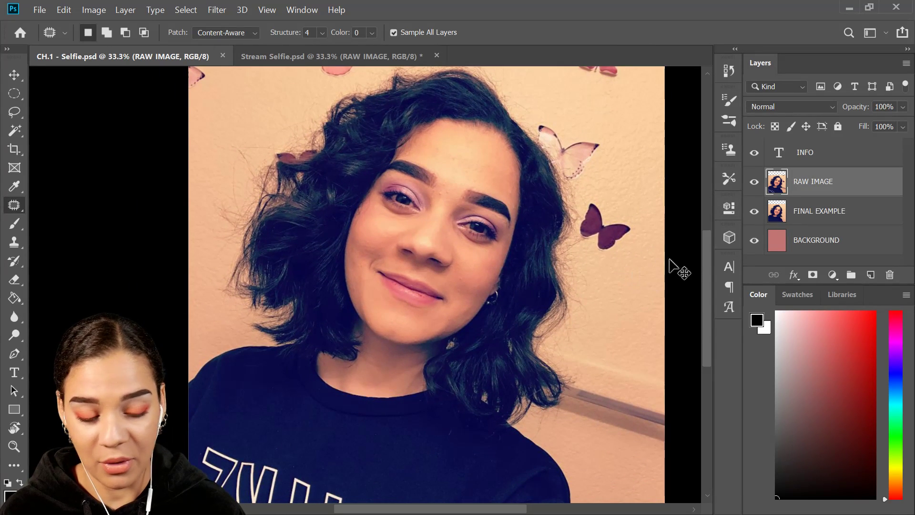
pyautogui.hotkey('ctrl', '-')
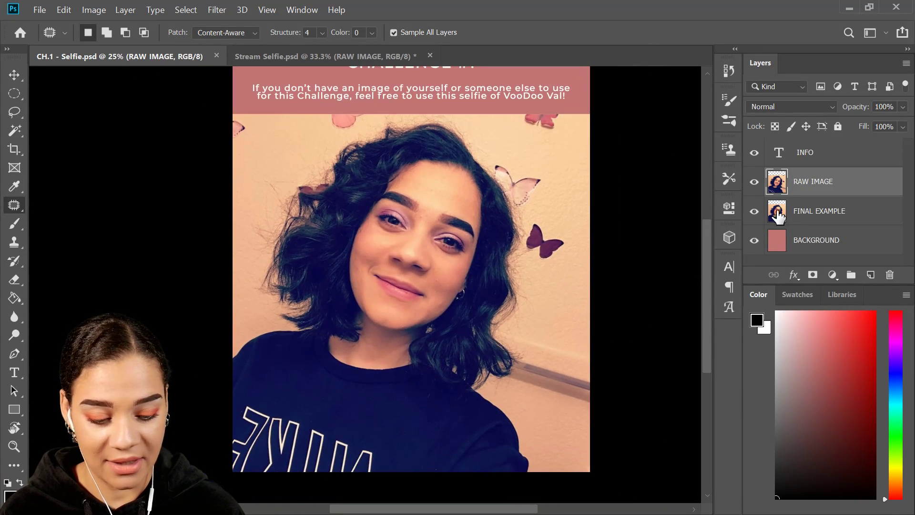
pyautogui.click(755, 181)
pyautogui.click(755, 182)
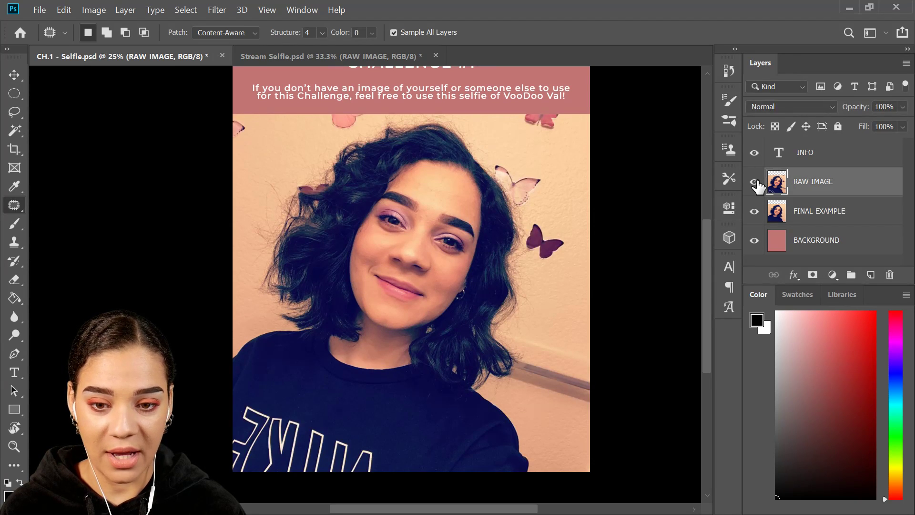
pyautogui.click(754, 181)
pyautogui.click(754, 181)
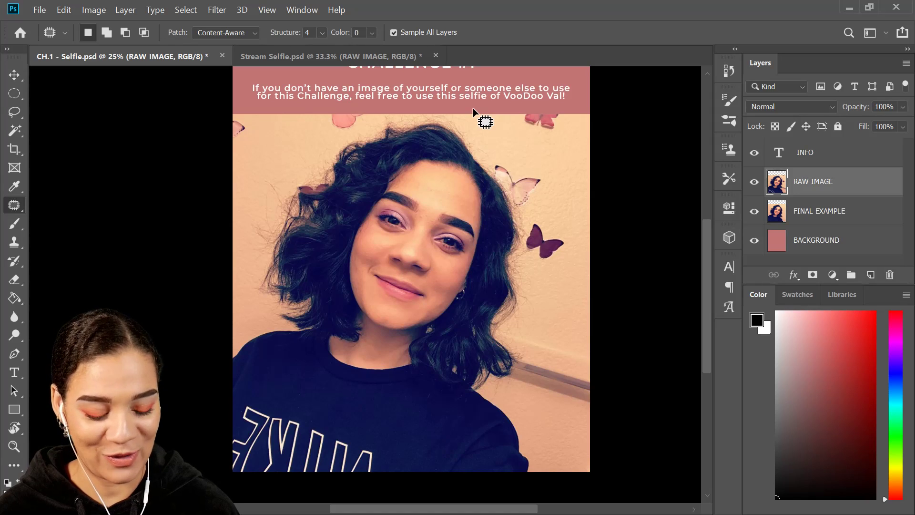
# Save a JPEG copy of Stream Selfie.psd at quality 12 with Baseline Optimized format, and save the PSD itself
pyautogui.click(336, 57)
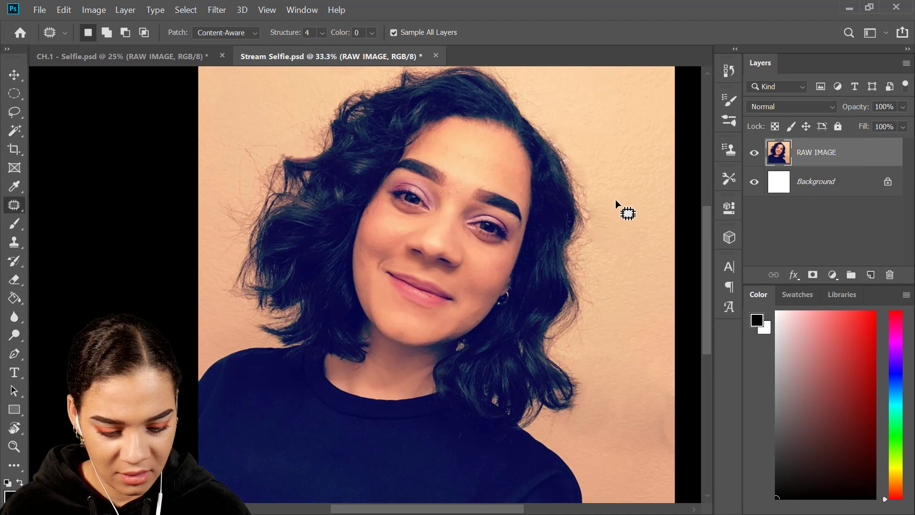
pyautogui.scroll(1, 616, 204)
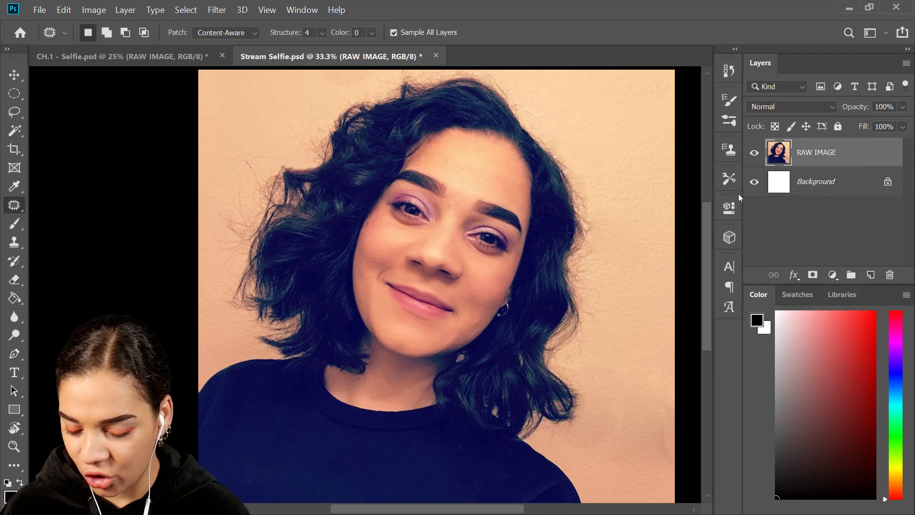
pyautogui.click(39, 11)
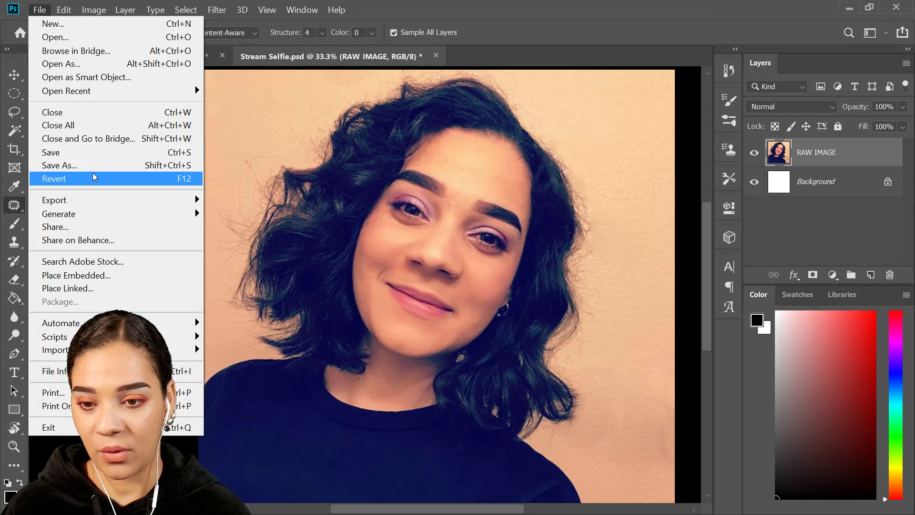
pyautogui.click(601, 225)
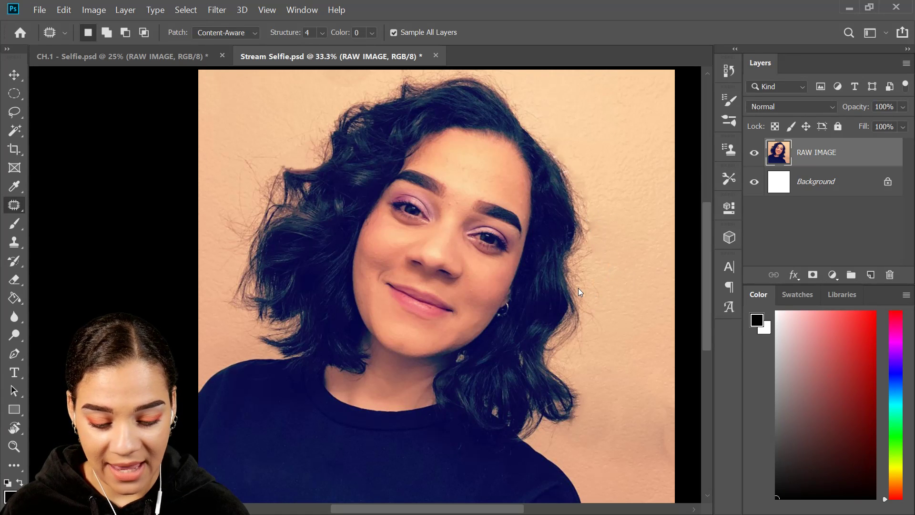
pyautogui.hotkey('ctrl', 'shift', 's')
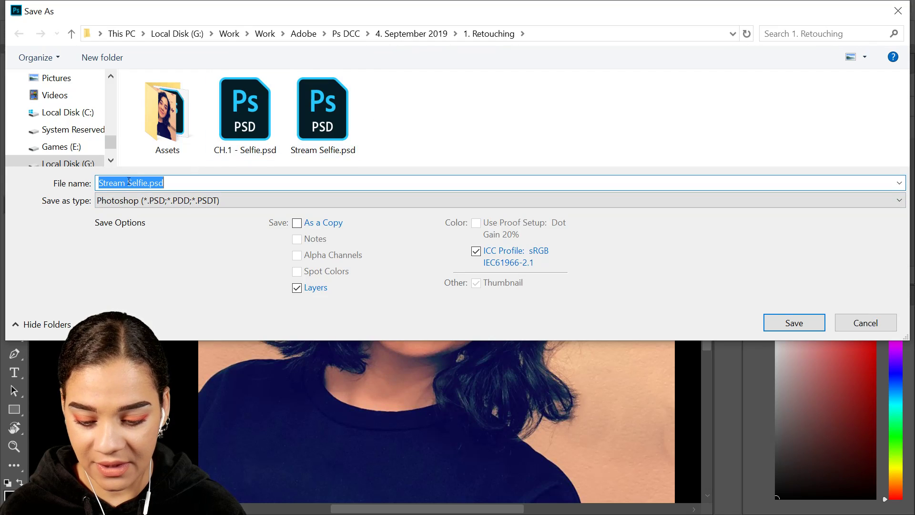
pyautogui.click(203, 201)
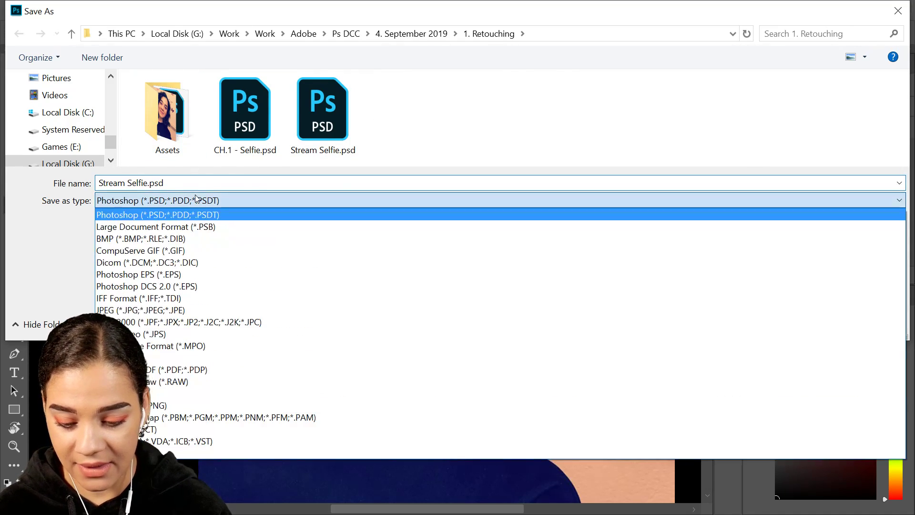
pyautogui.click(162, 310)
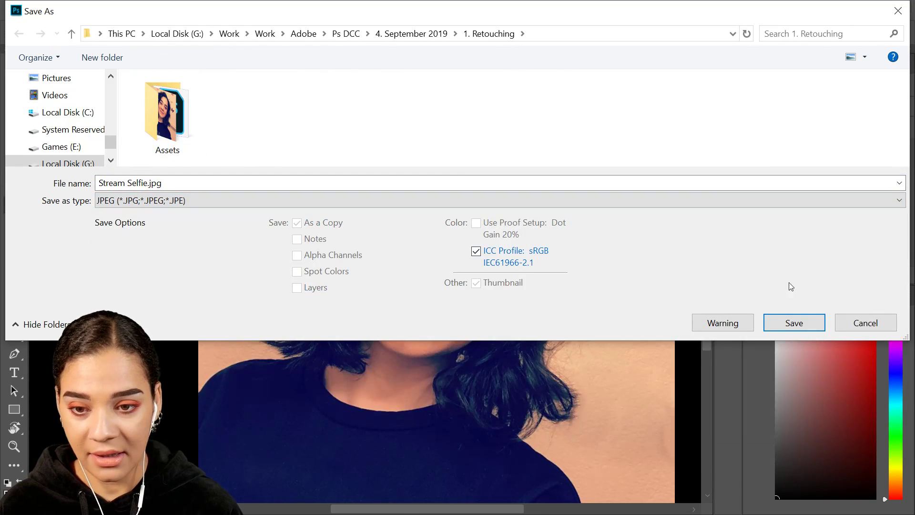
pyautogui.click(801, 329)
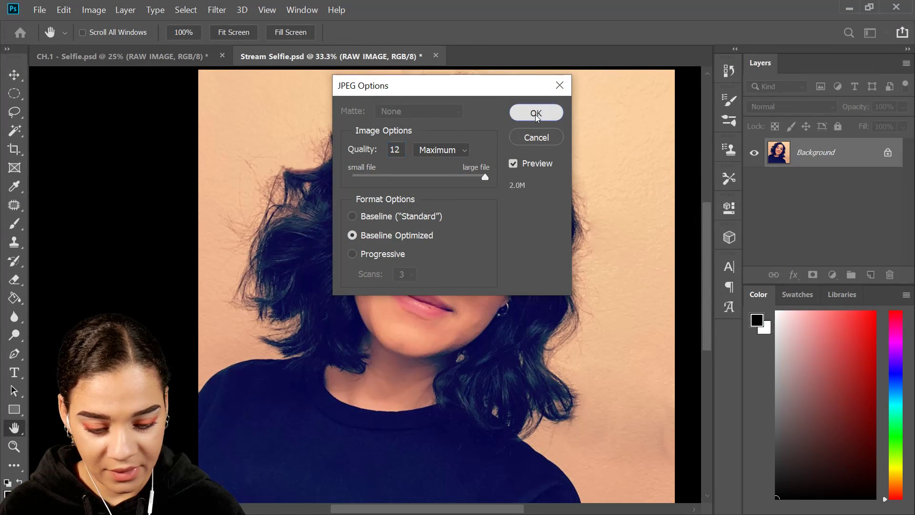
pyautogui.click(535, 113)
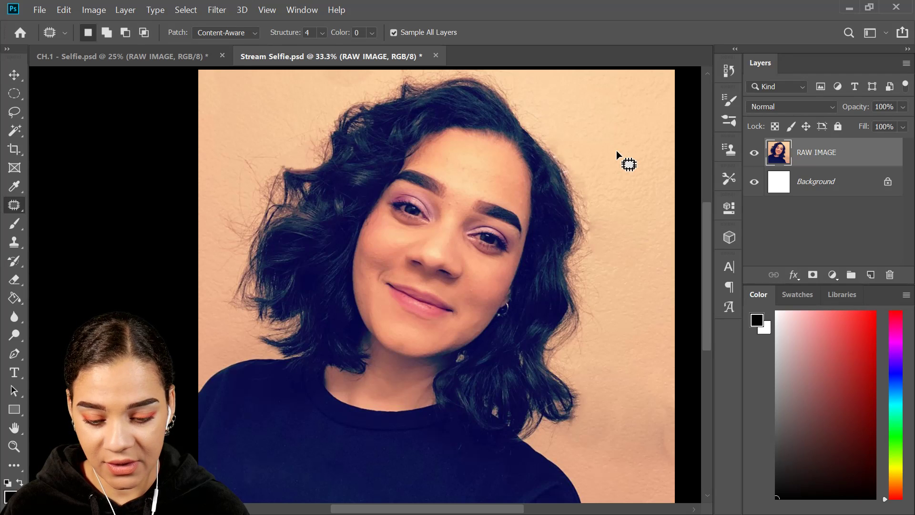
pyautogui.hotkey('ctrl', 's')
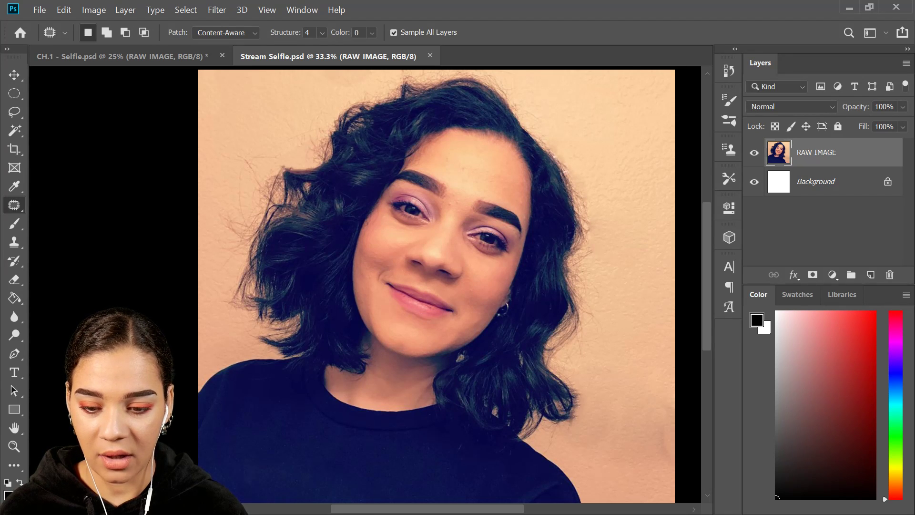
# Switch to Behance in the browser and open the SEPT 2019 DCC project from the profile for editing
pyautogui.hotkey('alt', 'Tab')
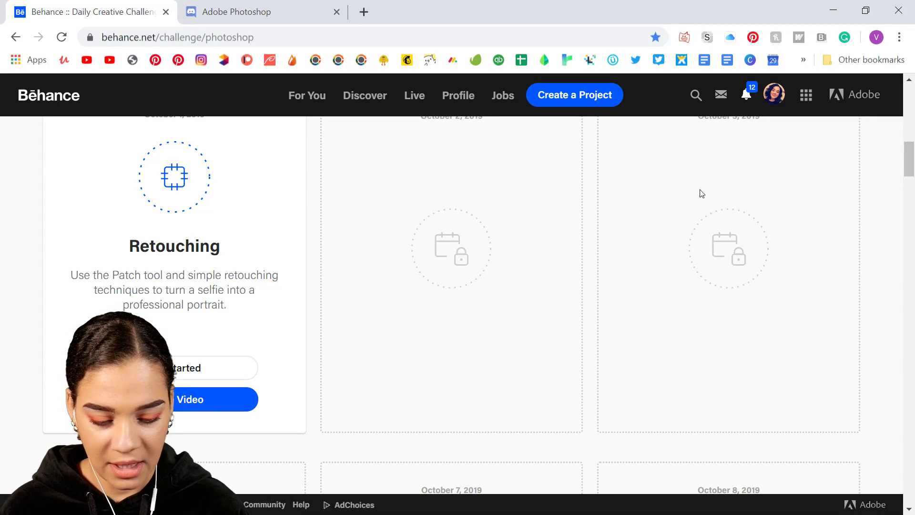
pyautogui.click(776, 92)
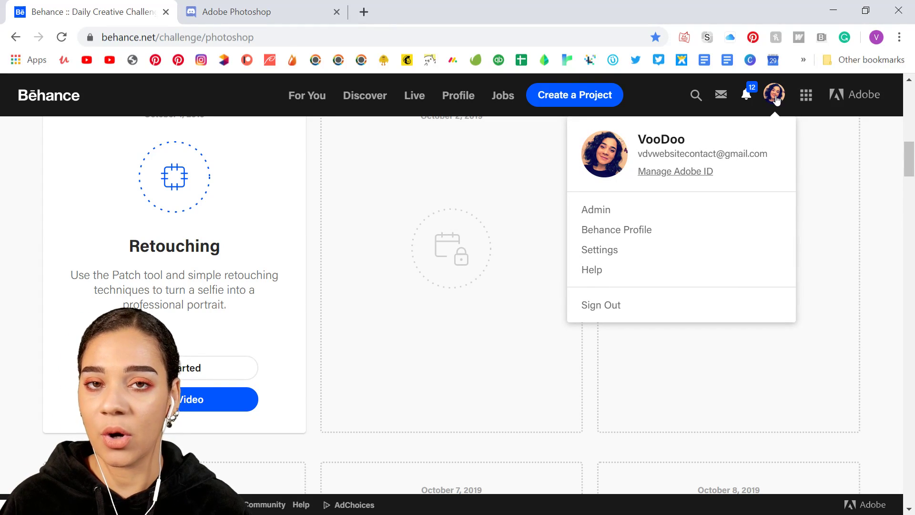
pyautogui.click(776, 95)
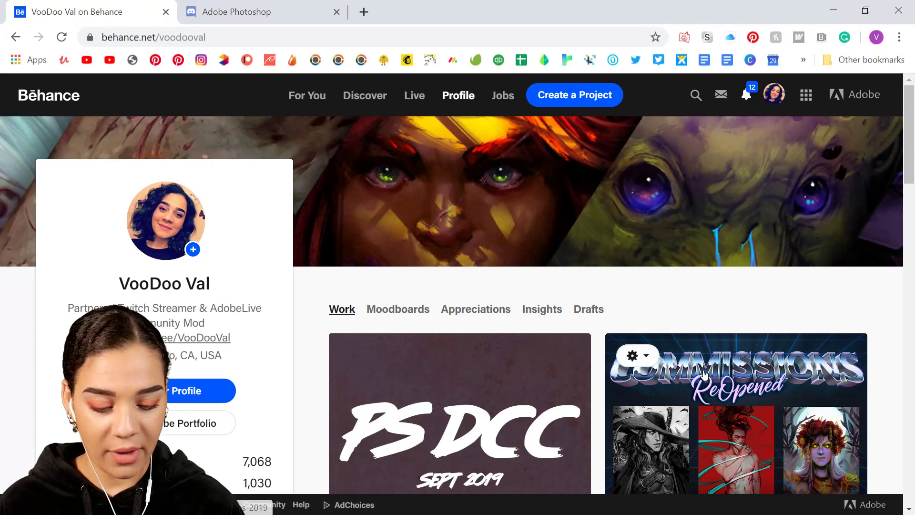
pyautogui.scroll(-3, 697, 376)
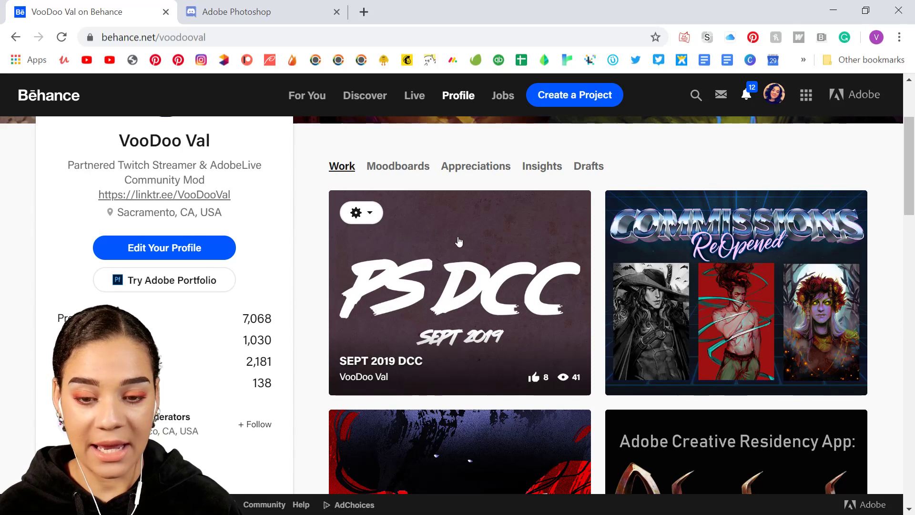
pyautogui.click(357, 213)
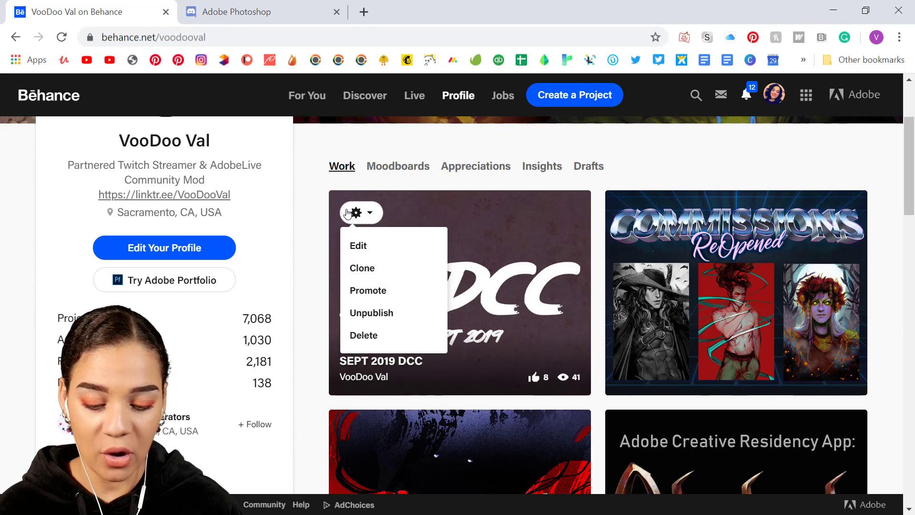
pyautogui.click(357, 247)
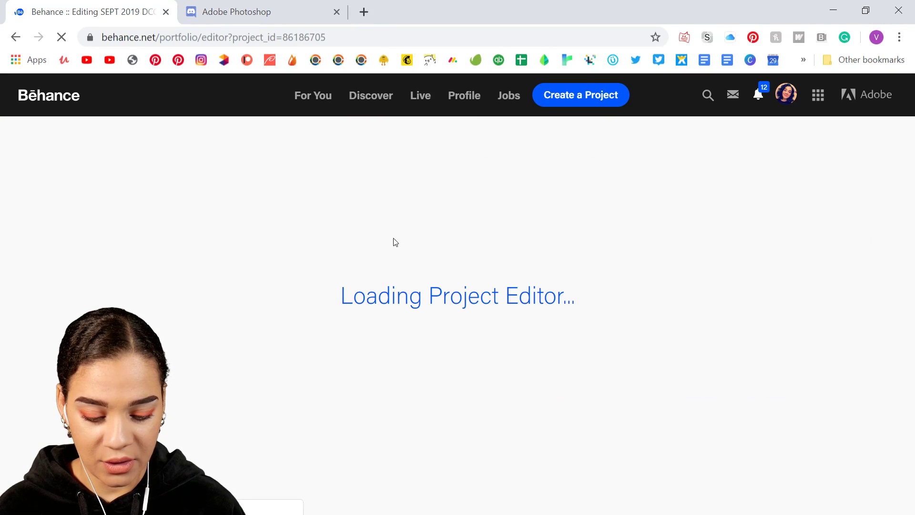
# Complete the CHALLENGE 1 line with "Retouching!" and make the whole heading centred and bold
pyautogui.click(401, 310)
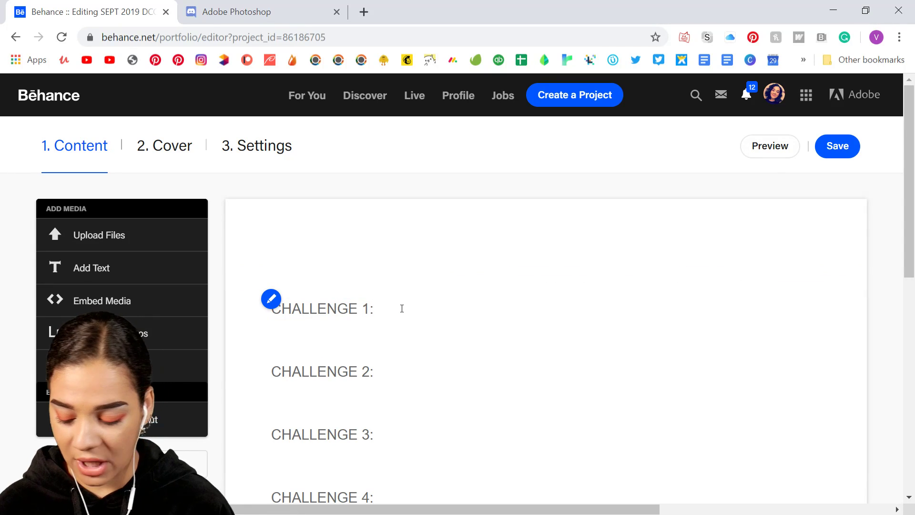
pyautogui.write('Retouching!')
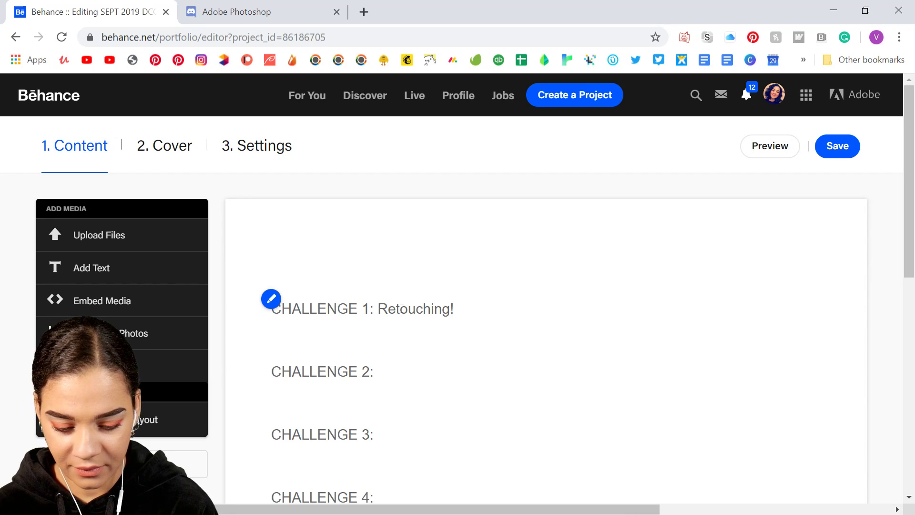
pyautogui.moveTo(453, 309); pyautogui.dragTo(241, 313)
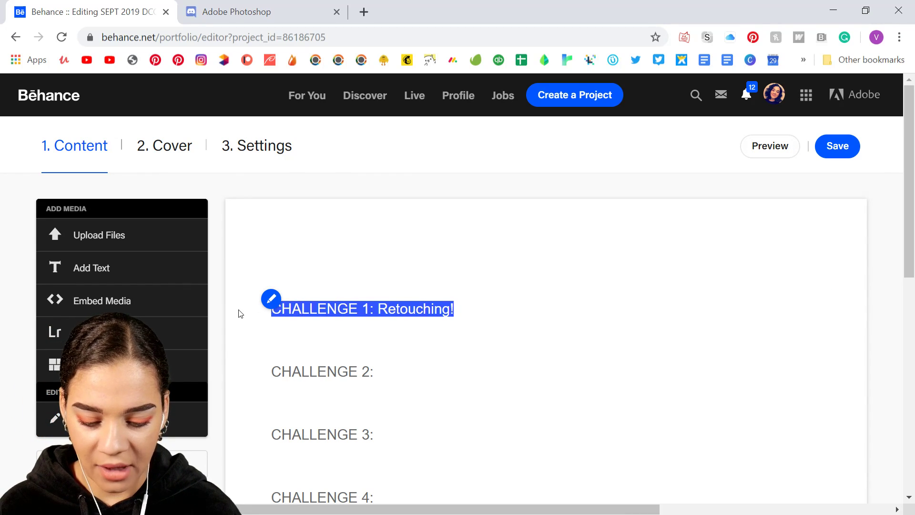
pyautogui.click(484, 275)
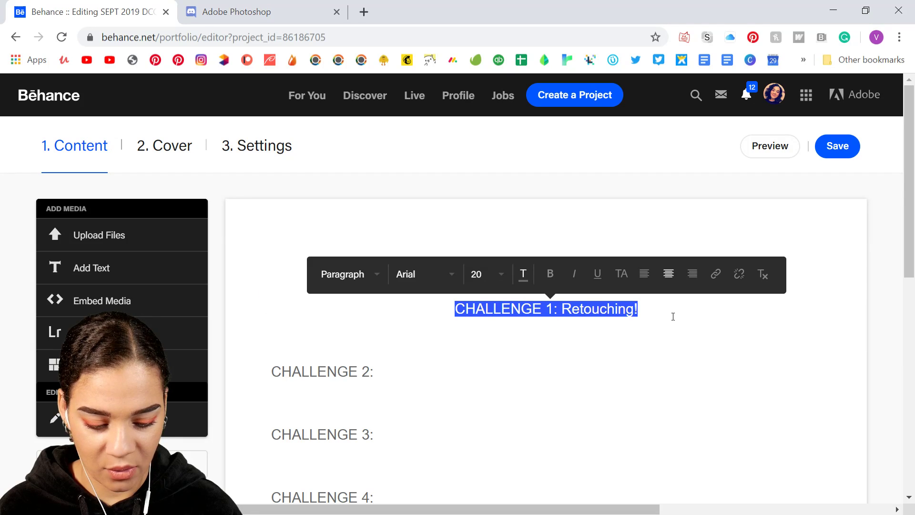
pyautogui.click(550, 274)
pyautogui.click(725, 316)
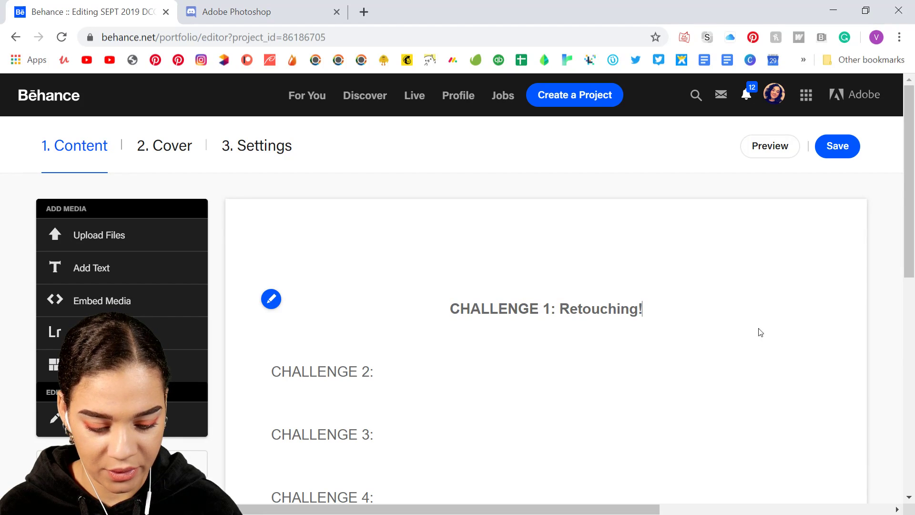
# Insert a photo grid below the CHALLENGE 1 heading with the original and retouched selfies side by side
pyautogui.moveTo(539, 342)
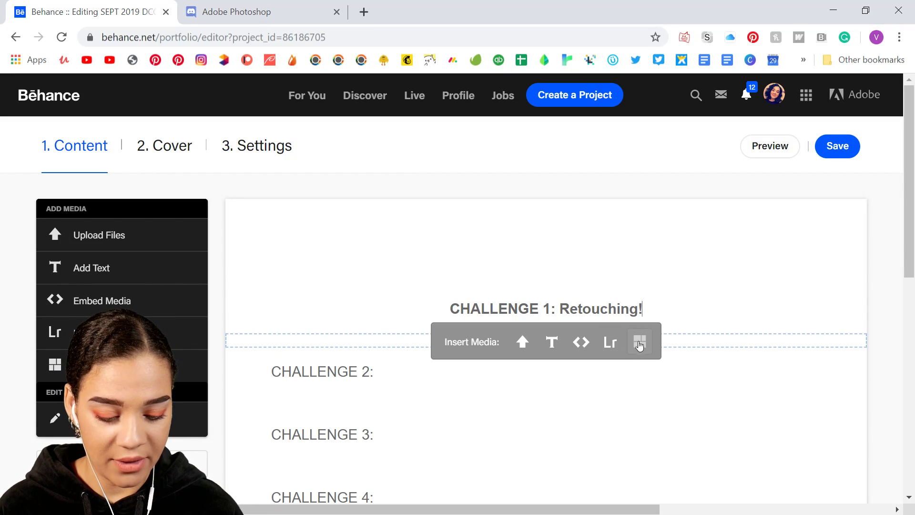
pyautogui.click(634, 346)
pyautogui.scroll(-3, 595, 245)
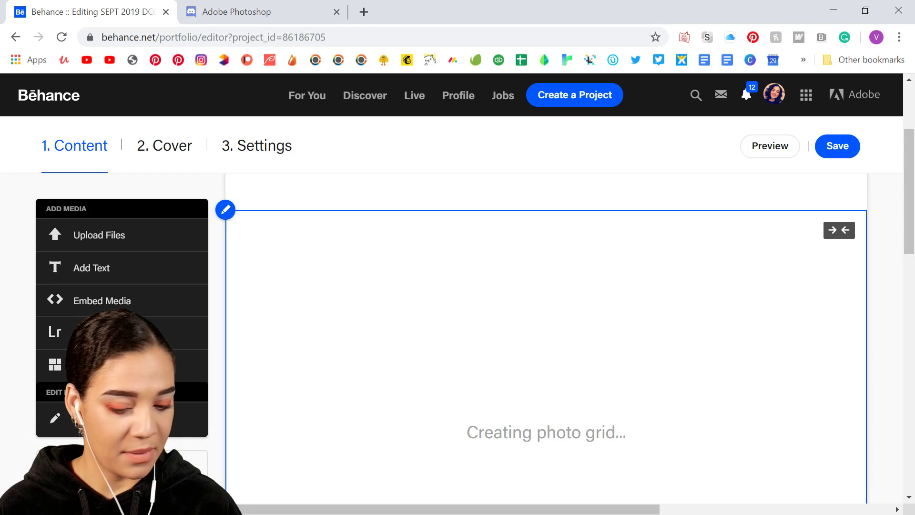
pyautogui.scroll(-3, 619, 468)
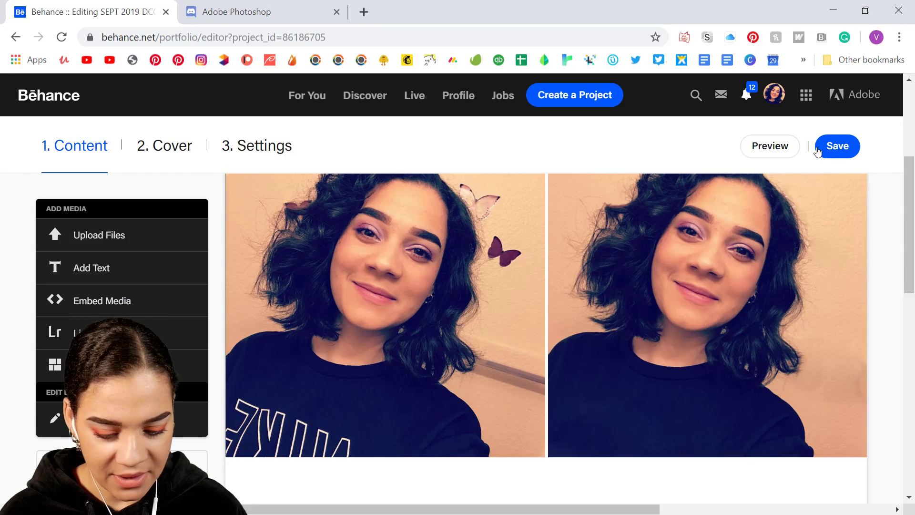
# Insert a text block between the CHALLENGE 1 heading and the selfie photo grid
pyautogui.scroll(4, 477, 295)
pyautogui.moveTo(490, 320)
pyautogui.click(552, 335)
pyautogui.scroll(-3, 717, 364)
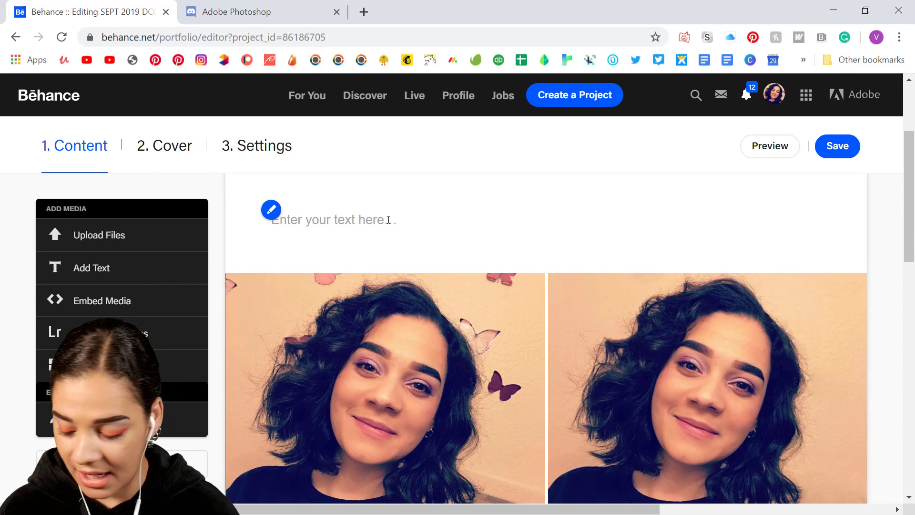
# Fill the new text block with "Today for challenge 1 I retouched this selfie very quickly for use in a more professional capacity."
pyautogui.write('Today ')
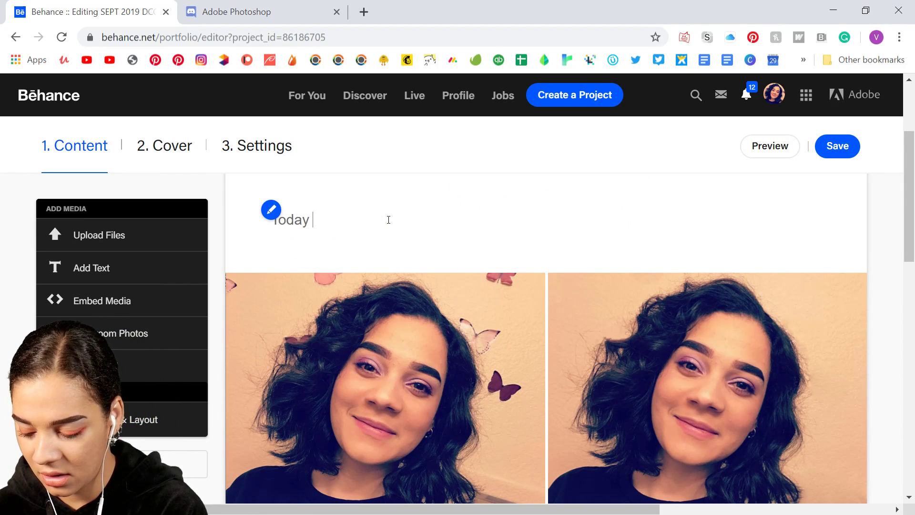
pyautogui.write('for challenge ')
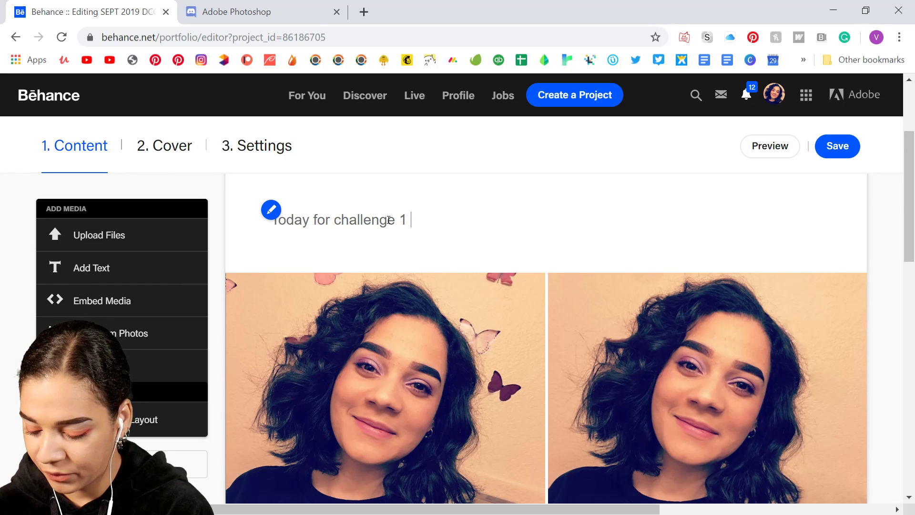
pyautogui.write('1 I ret')
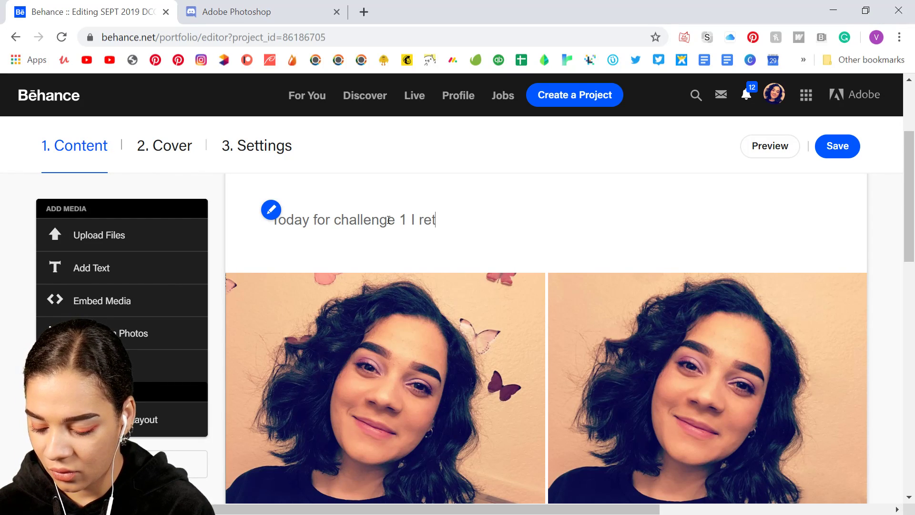
pyautogui.write('ouched this self')
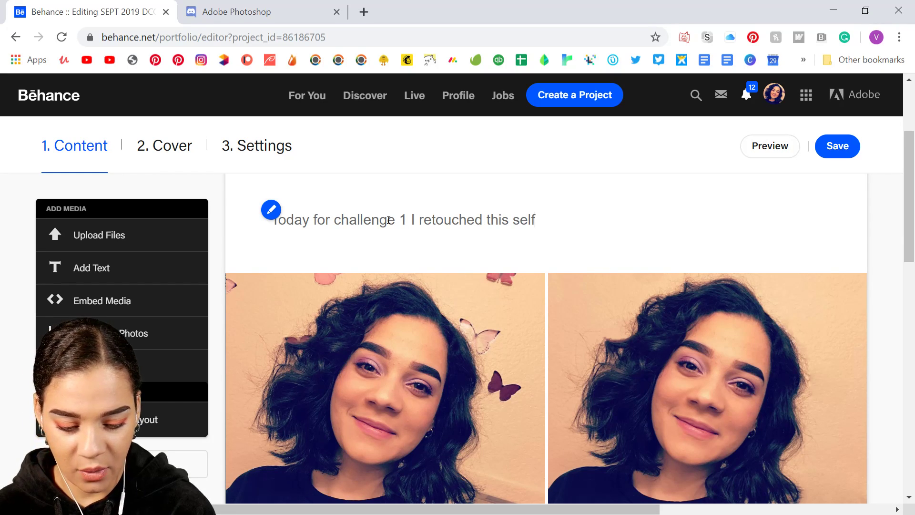
pyautogui.write('ie very ')
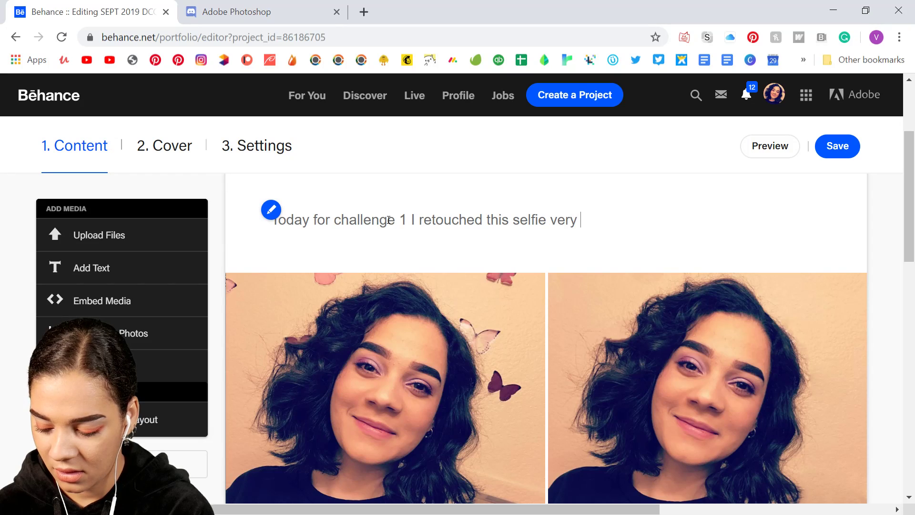
pyautogui.write('quickly for use in a mo')
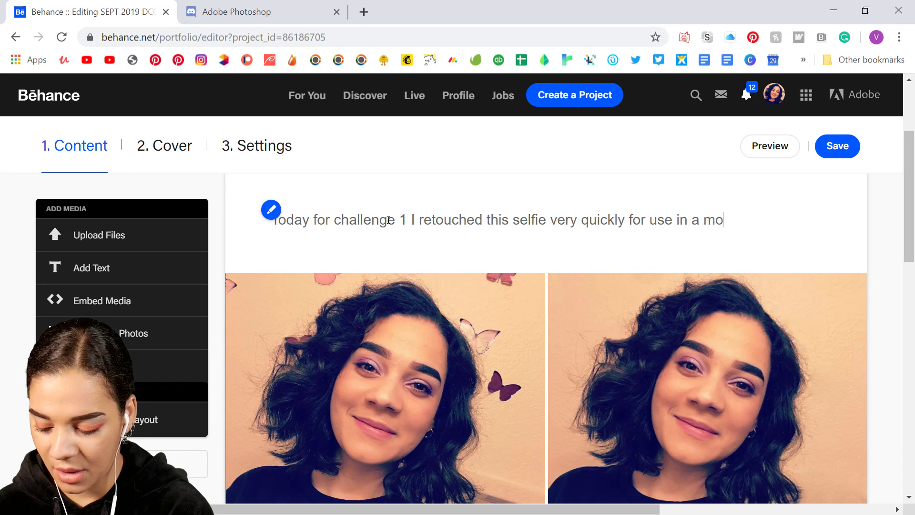
pyautogui.write('re porofessional')
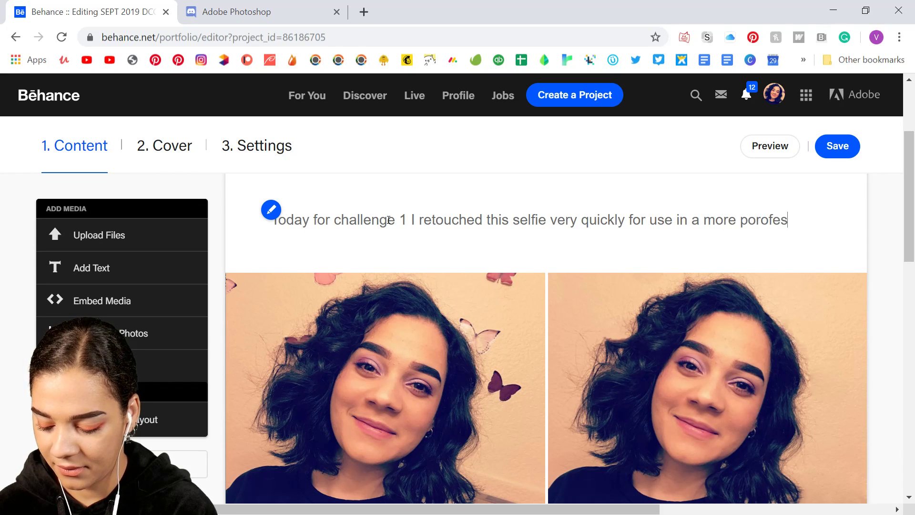
pyautogui.write('pa')
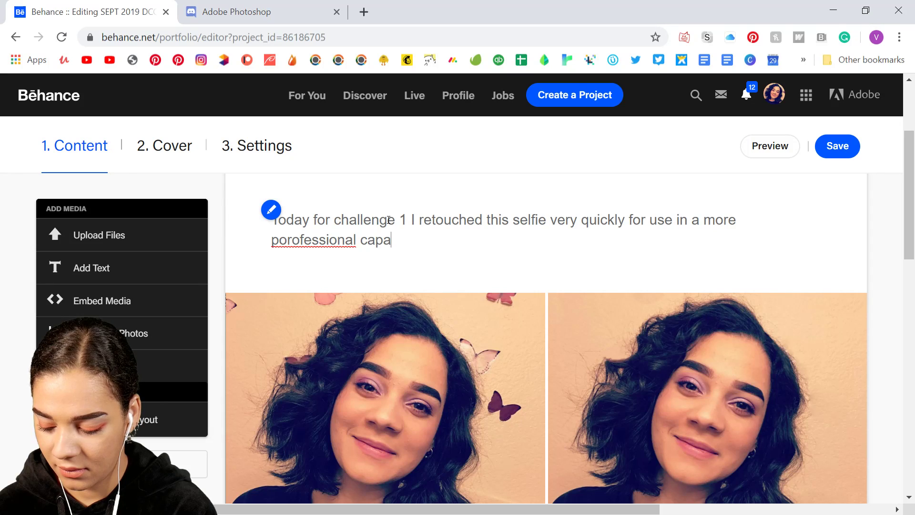
pyautogui.write('city.')
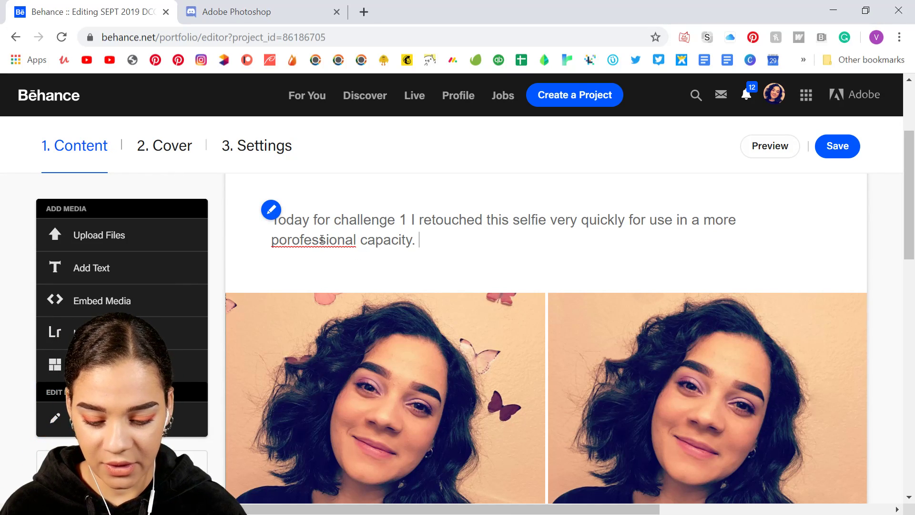
pyautogui.rightClick(322, 239)
pyautogui.click(378, 250)
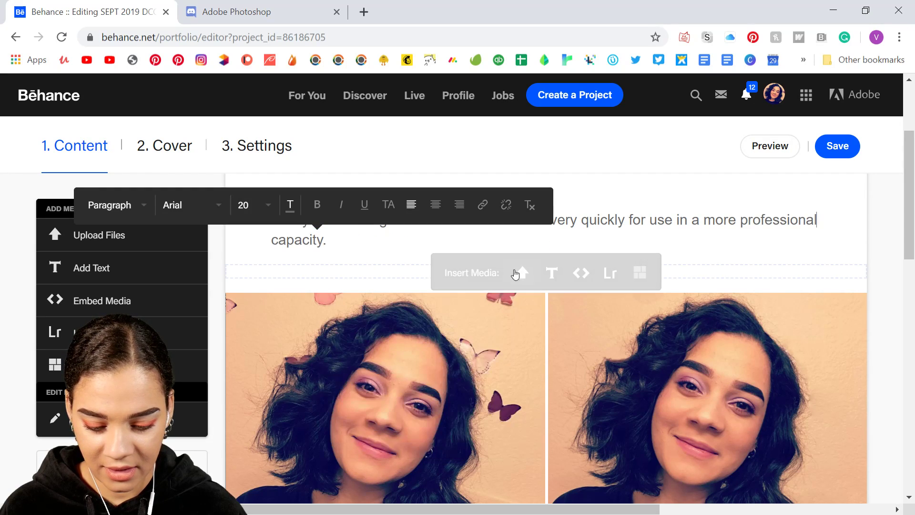
# Add the sentence "Hooray for the Patch tool!" to the end of the text block above the selfie grid
pyautogui.click(408, 252)
pyautogui.click(339, 241)
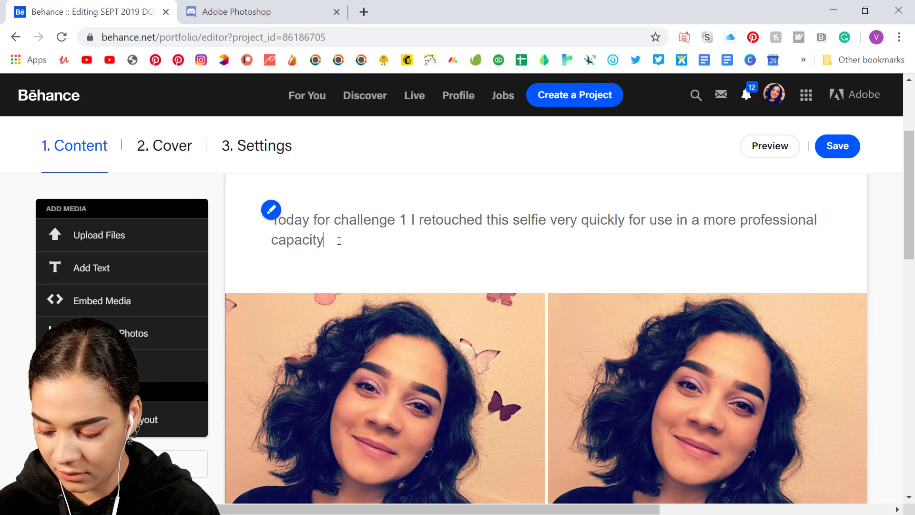
pyautogui.write('. Hoorasy')
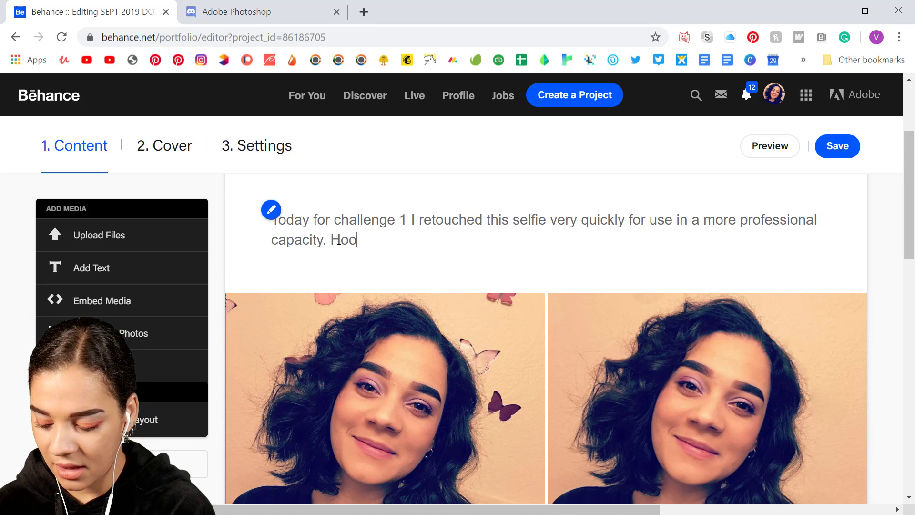
pyautogui.press('BackSpace')
pyautogui.press('BackSpace')
pyautogui.write('y for the Patch tool!')
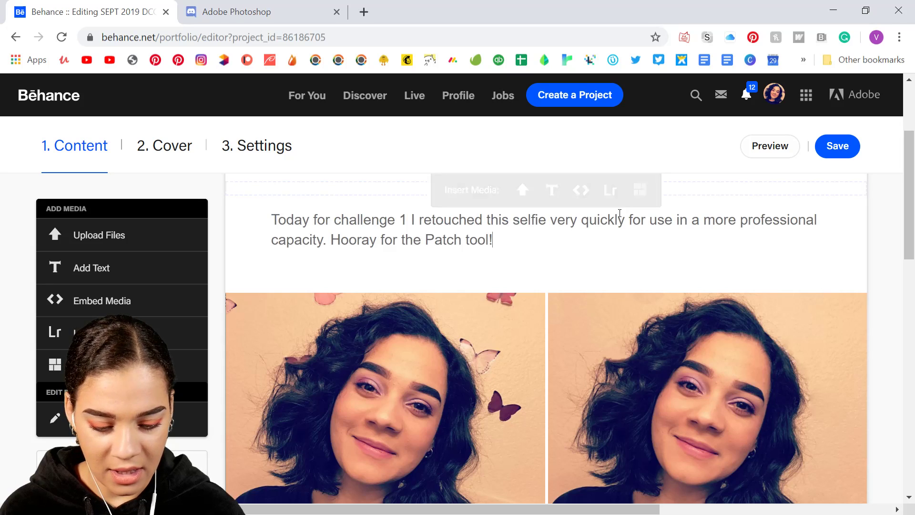
# Save the project and open the published SEPT 2019 DCC project from the profile page
pyautogui.click(839, 148)
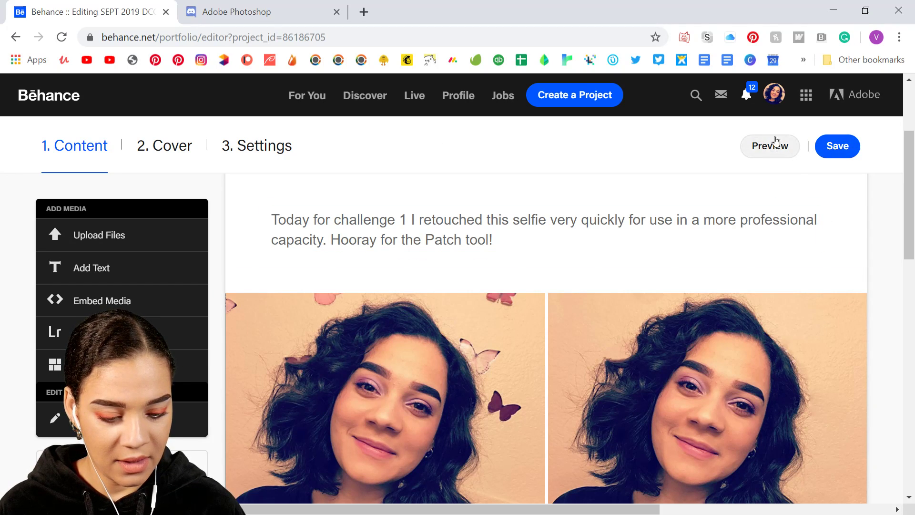
pyautogui.click(839, 147)
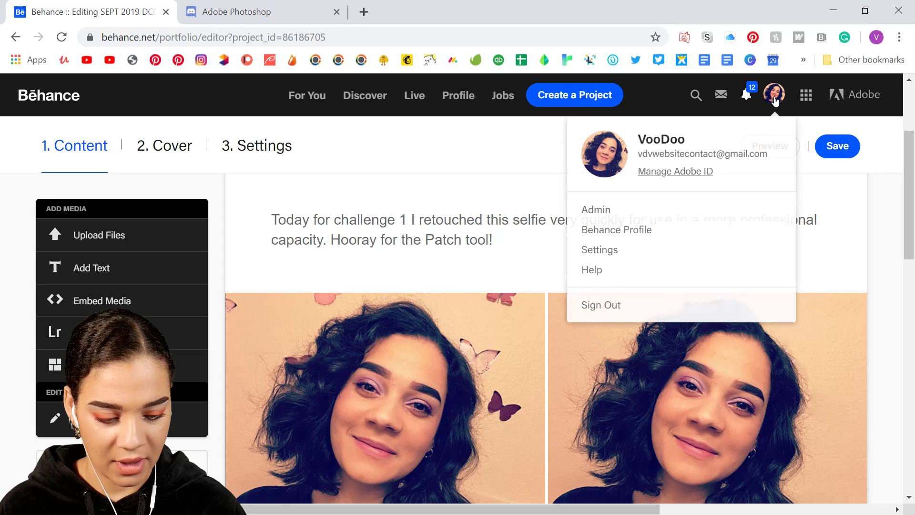
pyautogui.click(775, 97)
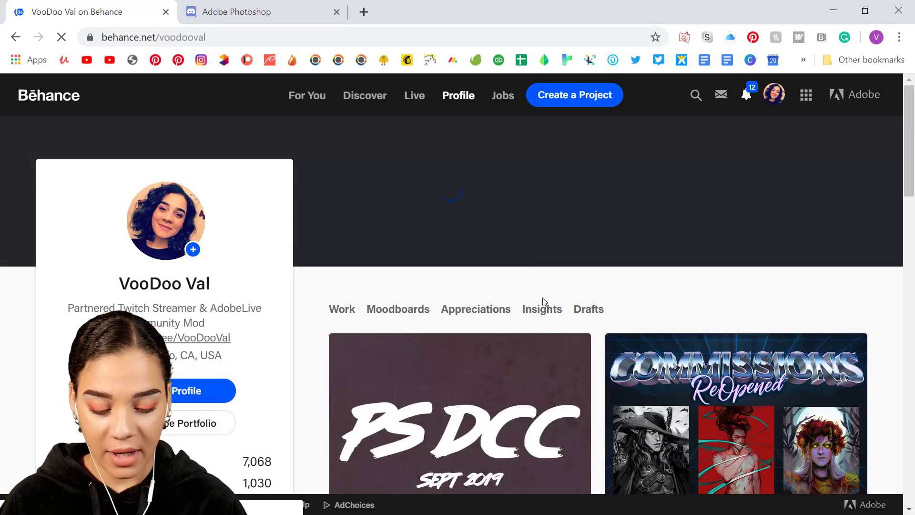
pyautogui.click(524, 362)
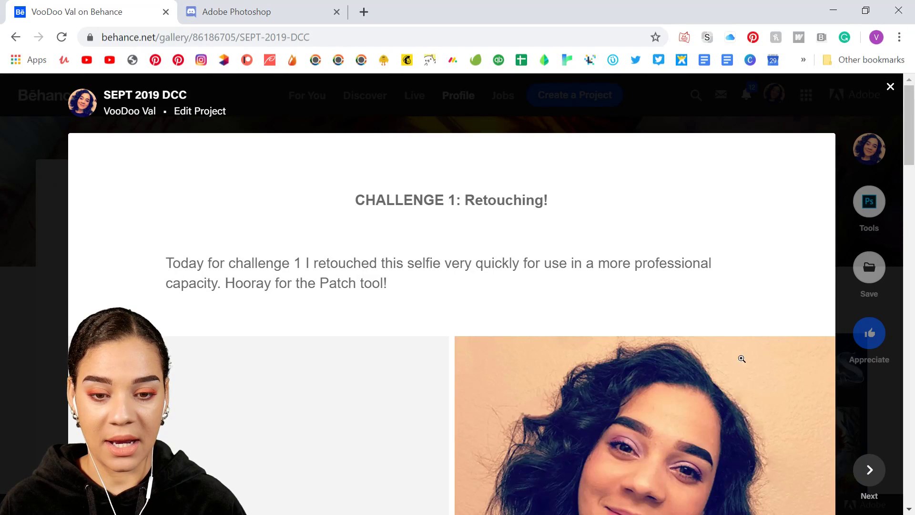
# Review the published project's CHALLENGE 1 heading, description and side-by-side selfies, along with the content below them
pyautogui.scroll(-3, 771, 328)
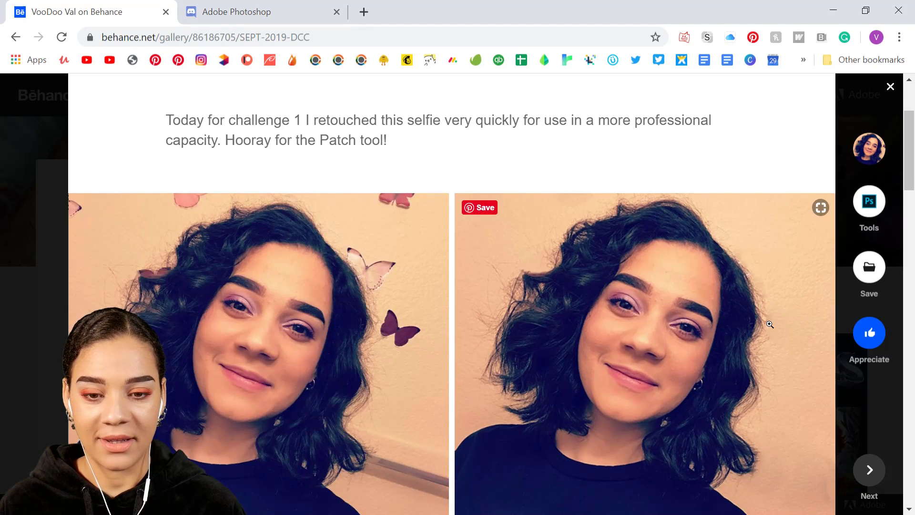
pyautogui.scroll(3, 769, 324)
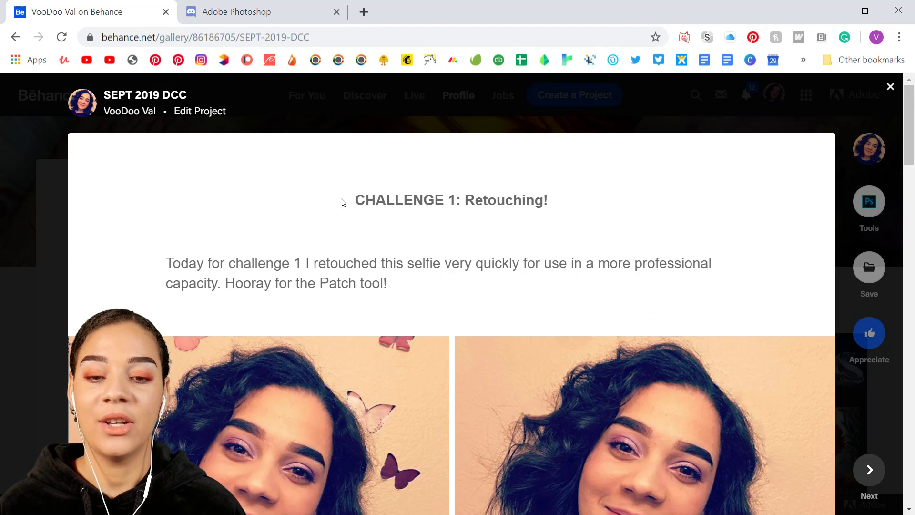
pyautogui.scroll(-5, 619, 209)
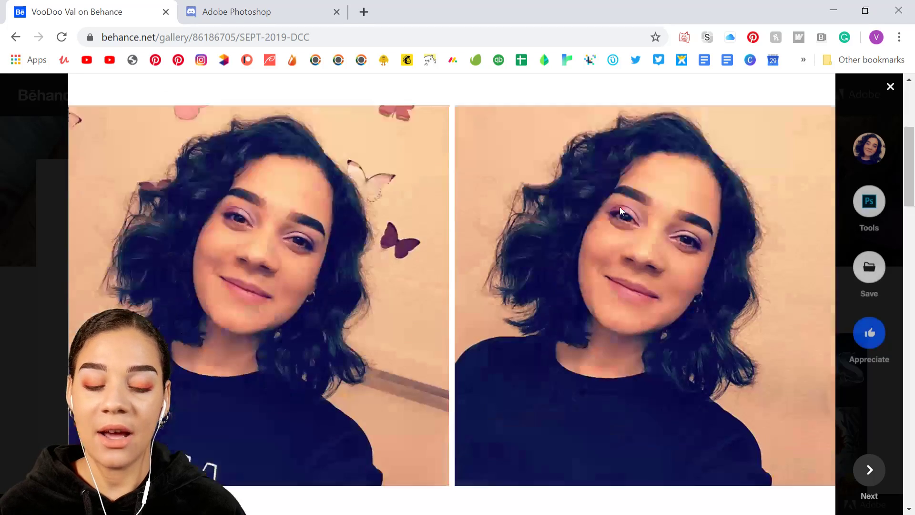
pyautogui.scroll(-14, 620, 210)
pyautogui.scroll(16, 591, 304)
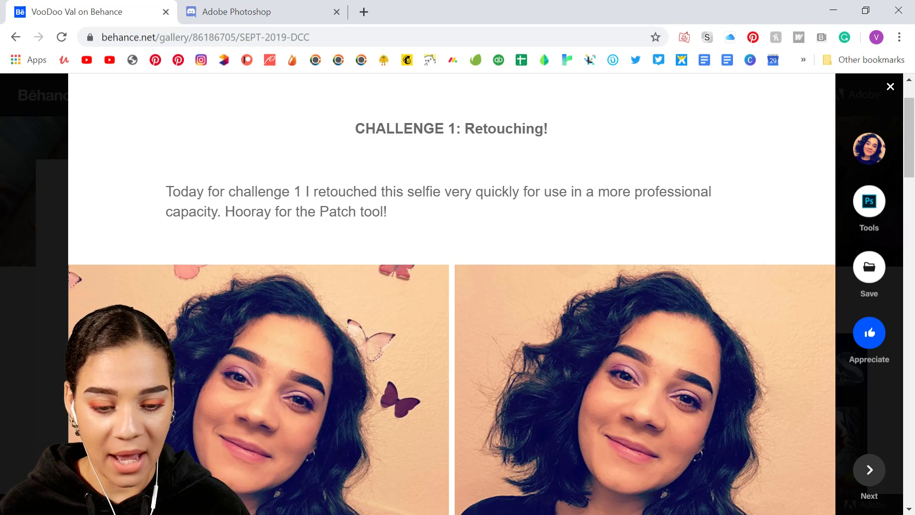
# Switch to Discord and attach the selfies, starting with ORIG. SELFIE.png, for the current-challenge channel
pyautogui.hotkey('alt', 'Tab')
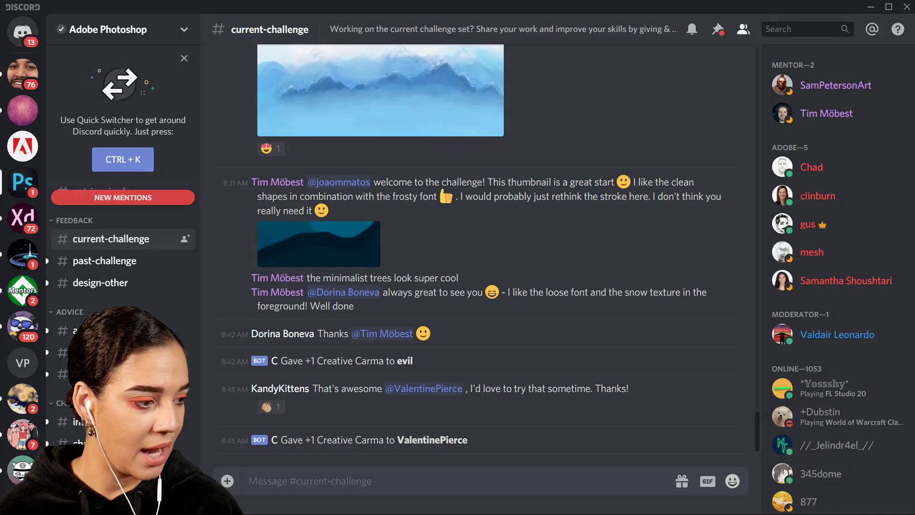
pyautogui.hotkey('ctrl', 'v')
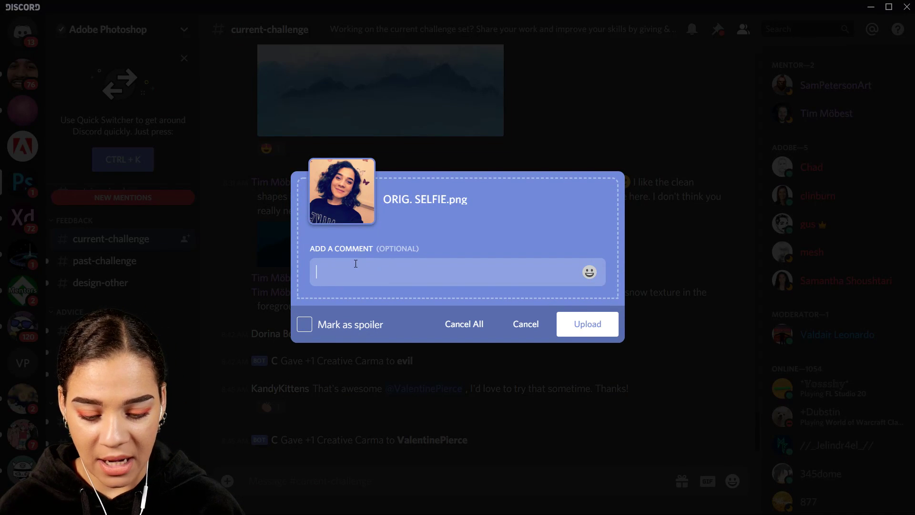
# Add the comment "Here is my before and after images for today's challenge! Can't wait to see yours!" and upload both selfies
pyautogui.write('HEre is my Before')
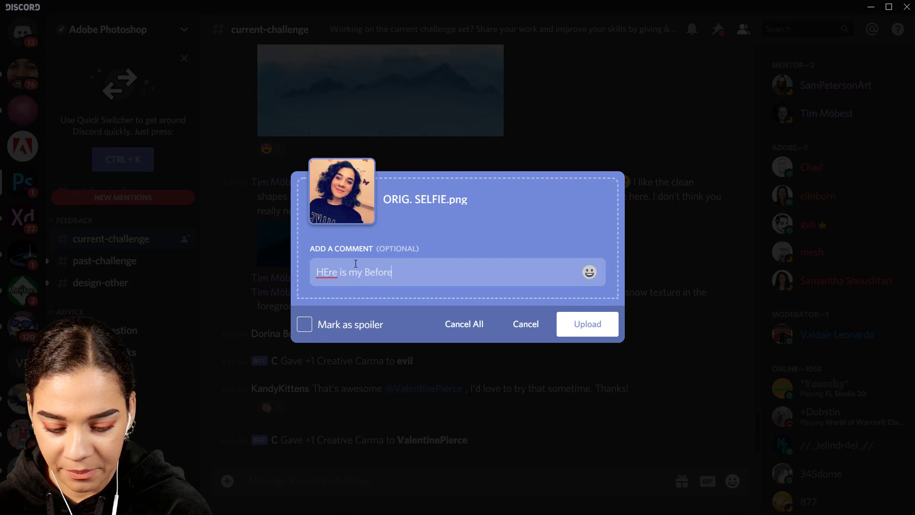
pyautogui.press('BackSpace')
pyautogui.press('BackSpace')
pyautogui.press('BackSpace')
pyautogui.press('BackSpace')
pyautogui.press('BackSpace')
pyautogui.press('BackSpace')
pyautogui.press('BackSpace')
pyautogui.press('BackSpace')
pyautogui.press('BackSpace')
pyautogui.press('BackSpace')
pyautogui.press('BackSpace')
pyautogui.press('BackSpace')
pyautogui.press('BackSpace')
pyautogui.press('BackSpace')
pyautogui.press('BackSpace')
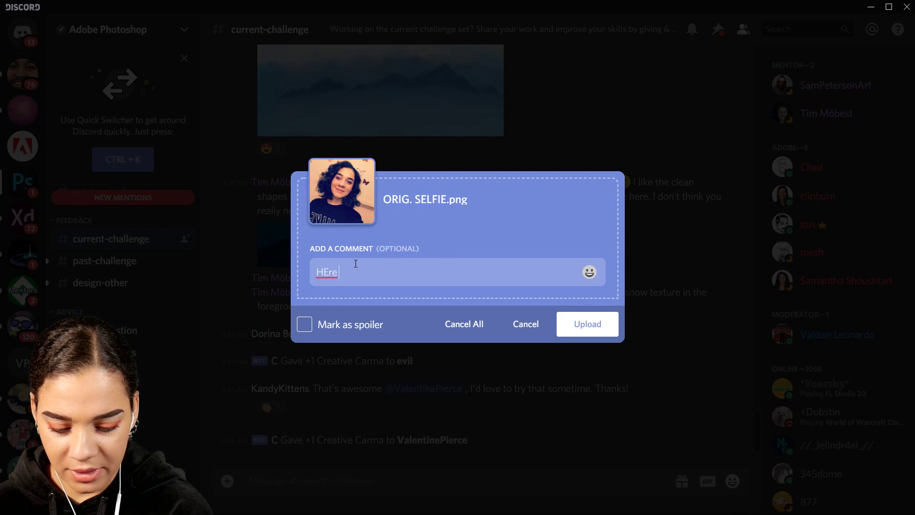
pyautogui.write('ere is')
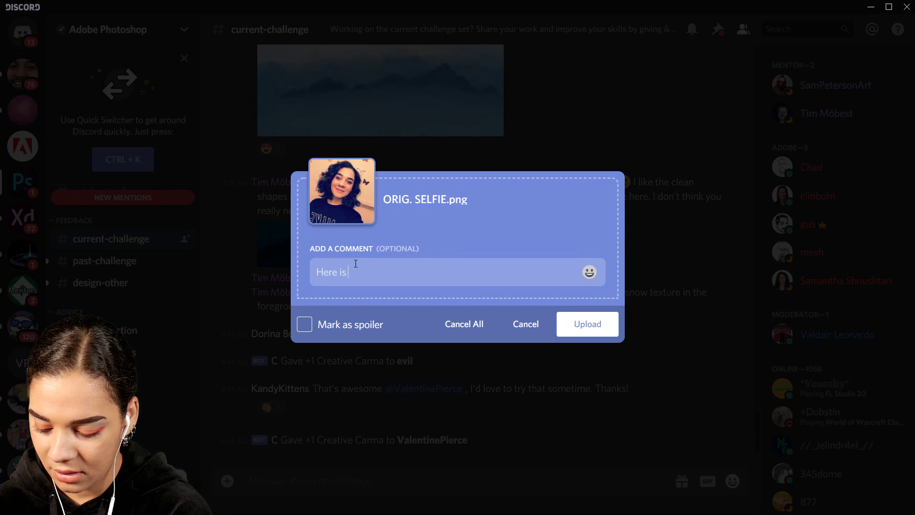
pyautogui.write(' my before and ag')
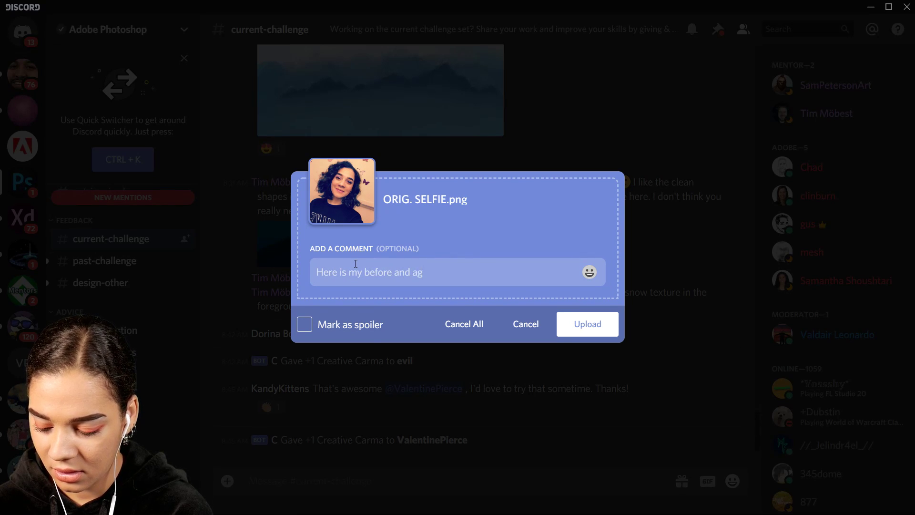
pyautogui.press('BackSpace')
pyautogui.write('fter')
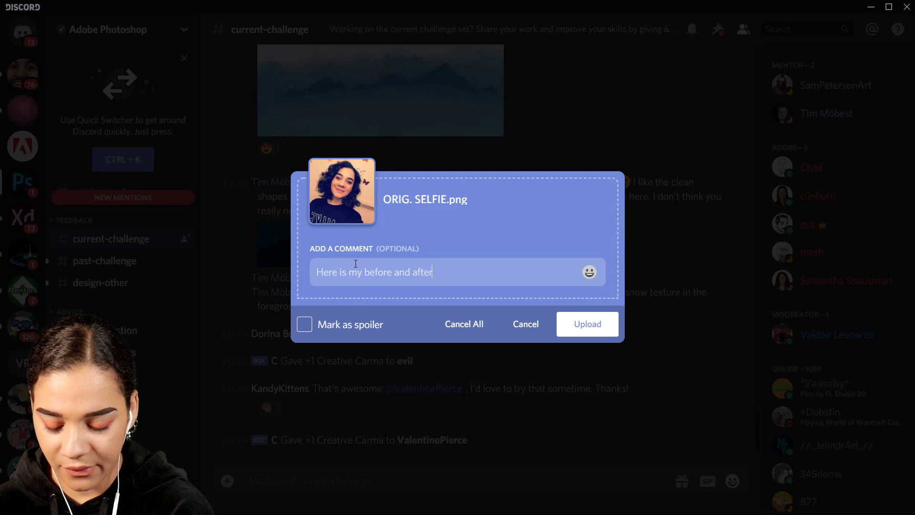
pyautogui.write(' images for ')
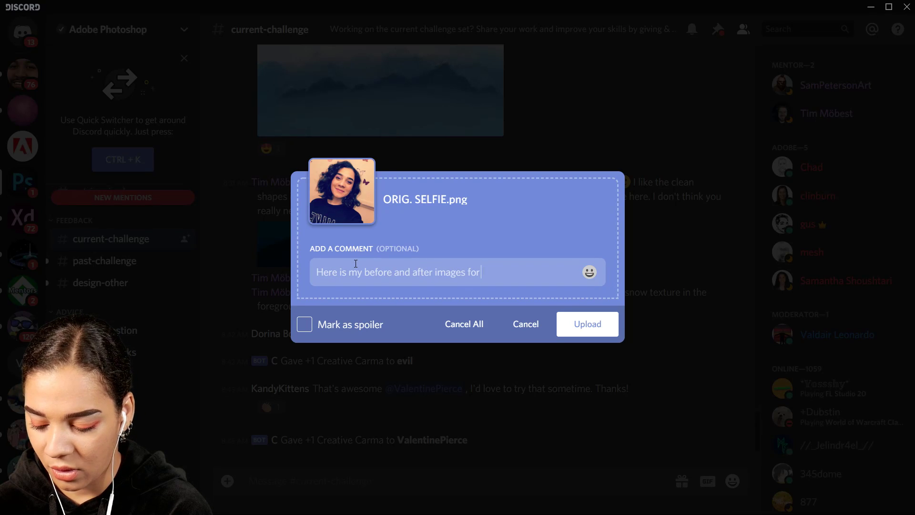
pyautogui.write("today's cha")
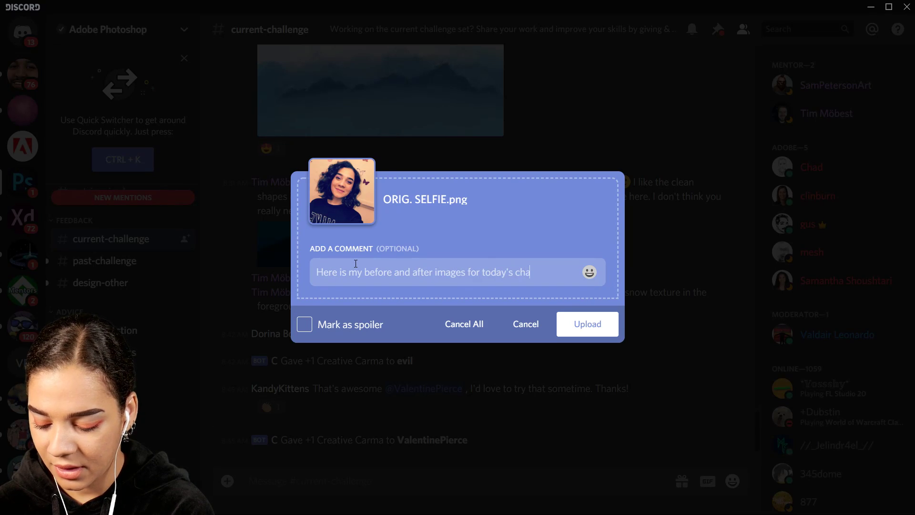
pyautogui.write('llenge! ')
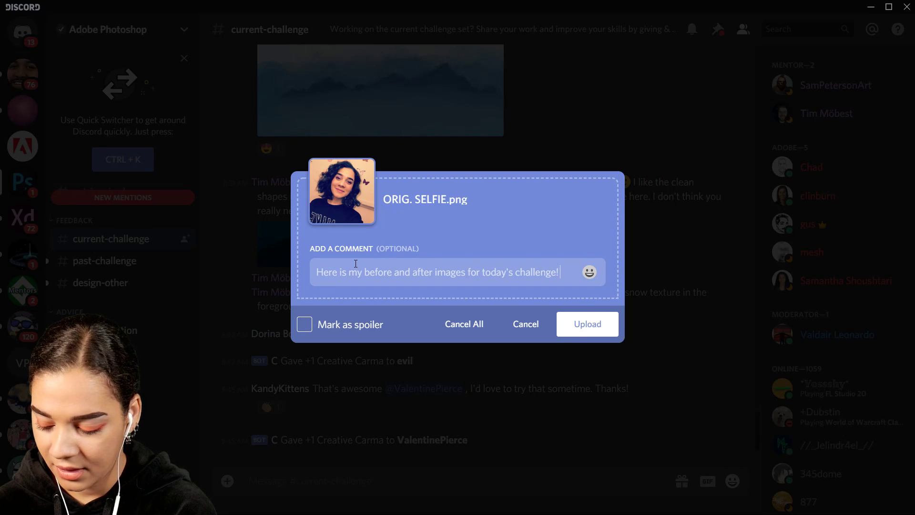
pyautogui.write("Can't wai")
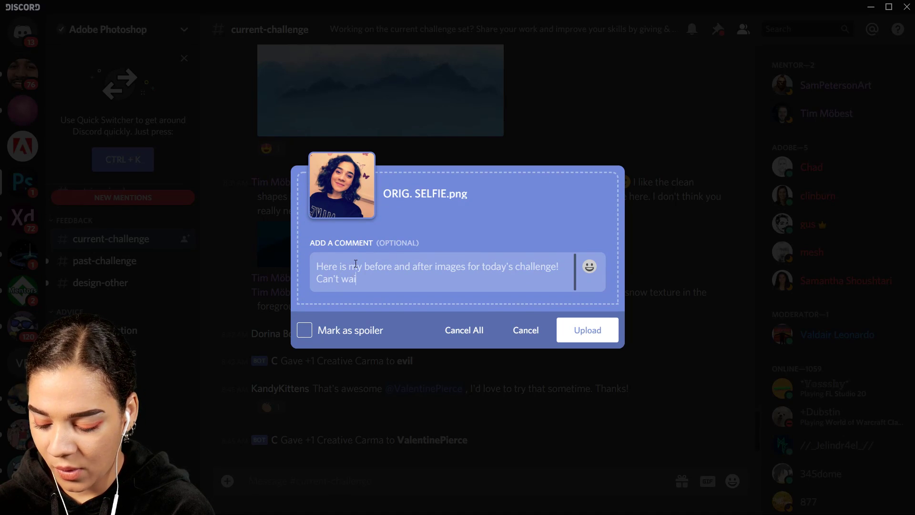
pyautogui.write('t to see yours!')
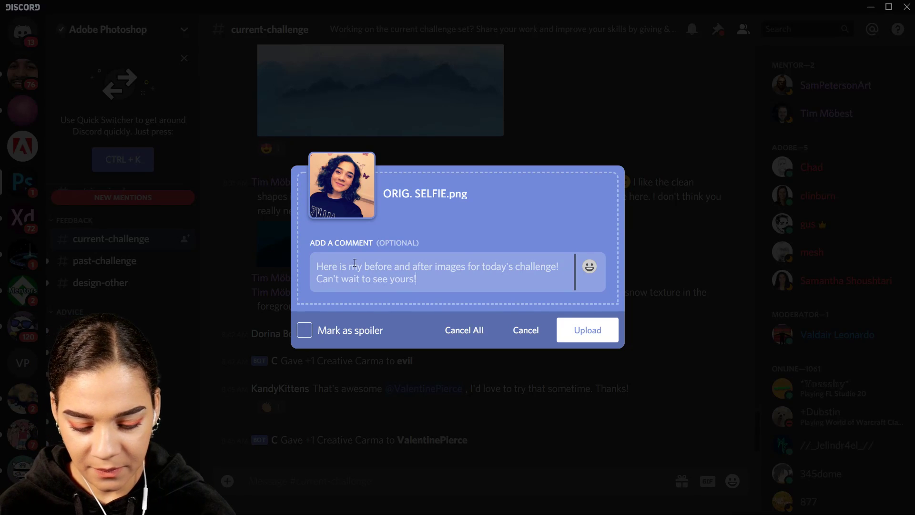
pyautogui.click(612, 341)
pyautogui.click(612, 341)
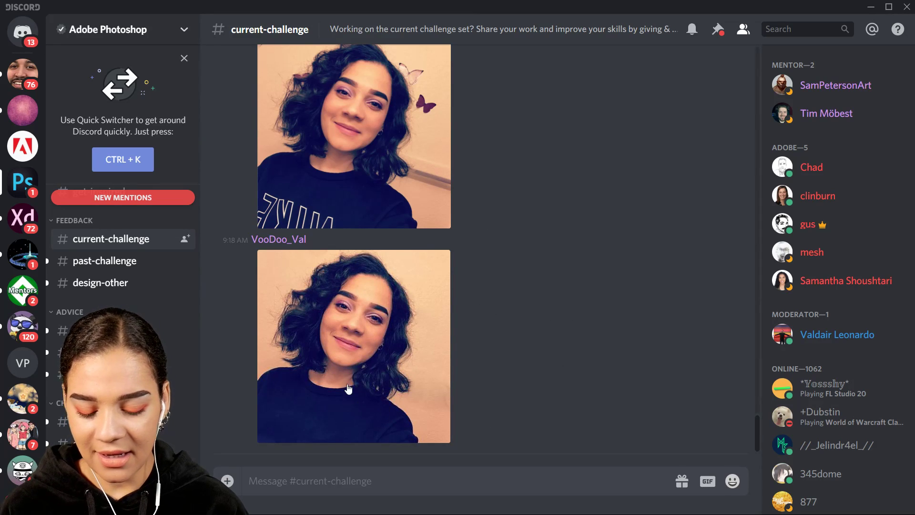
# View the posted retouched selfie enlarged and check both selfies in the current-challenge channel
pyautogui.click(377, 350)
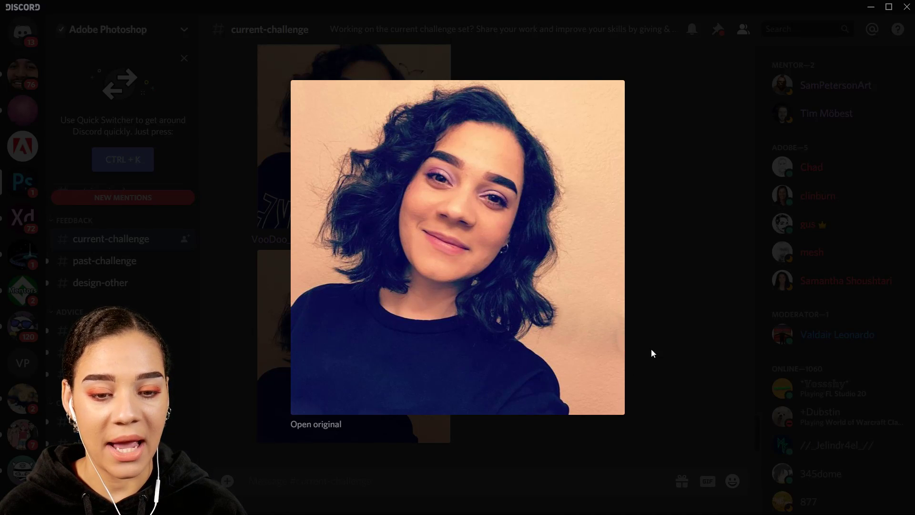
pyautogui.click(701, 356)
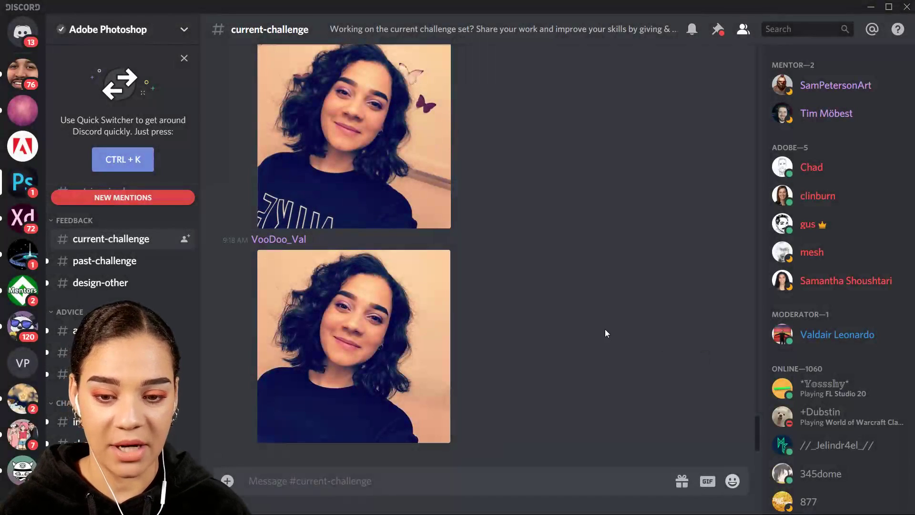
pyautogui.hotkey('ctrl', '=')
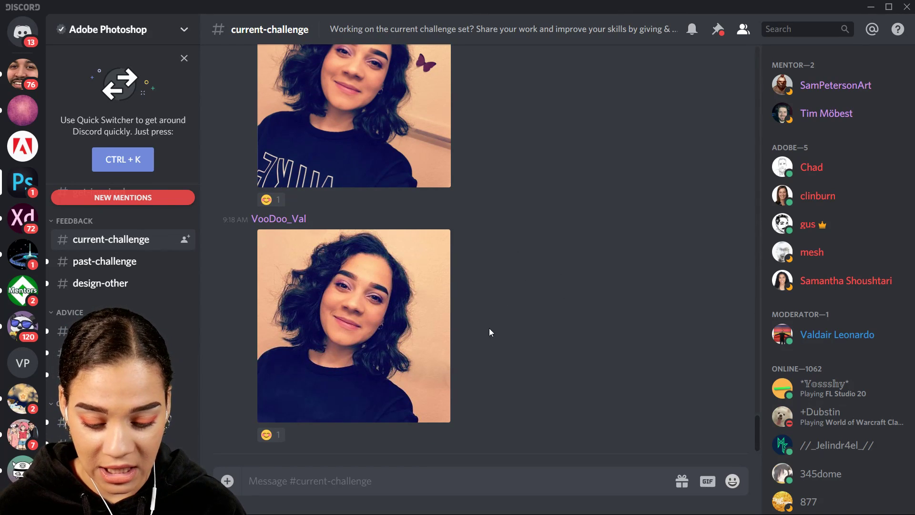
pyautogui.scroll(2, 490, 332)
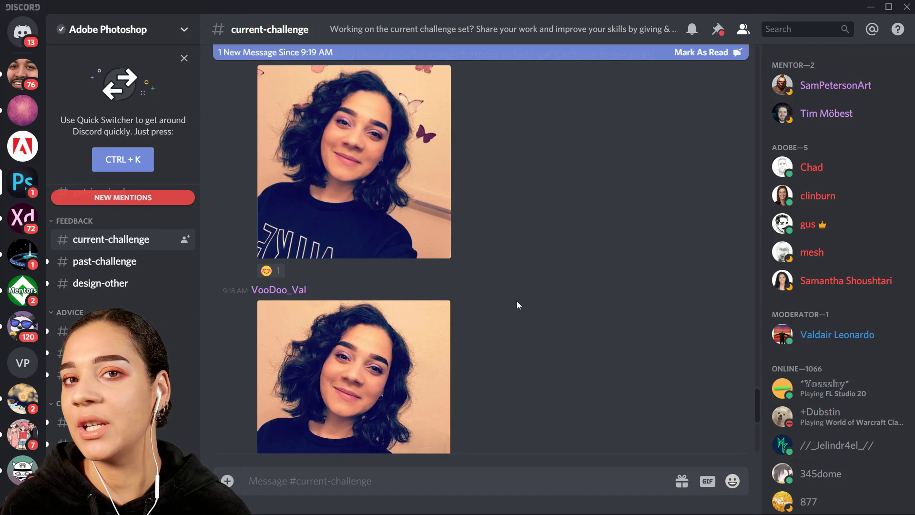
# View the newly posted pumpkin artwork titled "PS DCC October Challenge" enlarged, and close it again
pyautogui.scroll(-5, 517, 303)
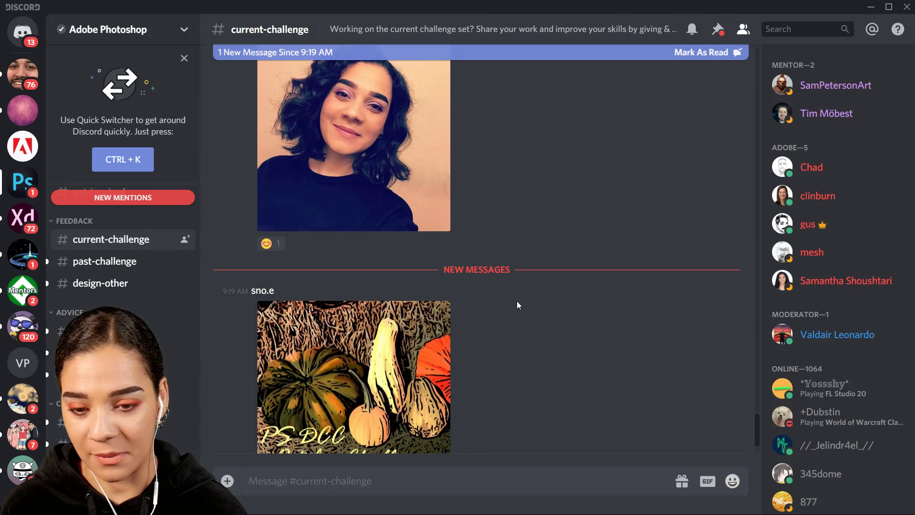
pyautogui.scroll(-1, 492, 360)
pyautogui.scroll(-1, 491, 360)
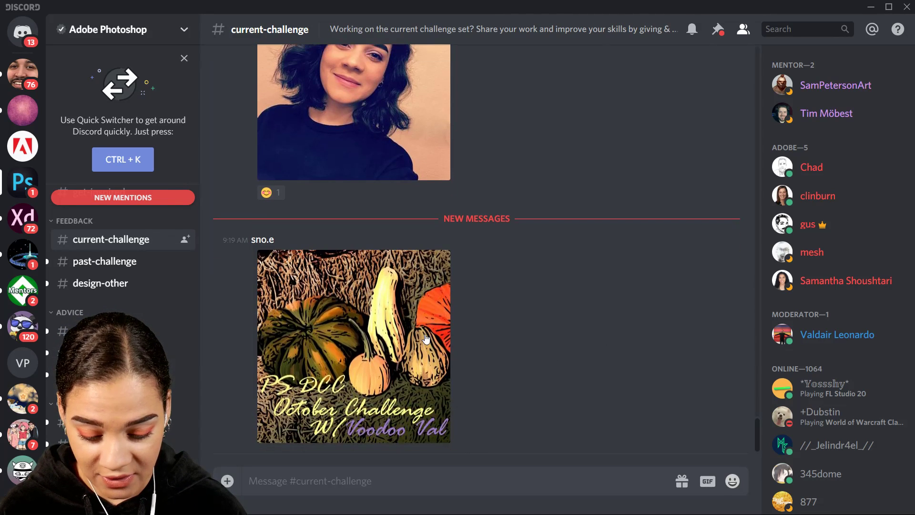
pyautogui.click(341, 305)
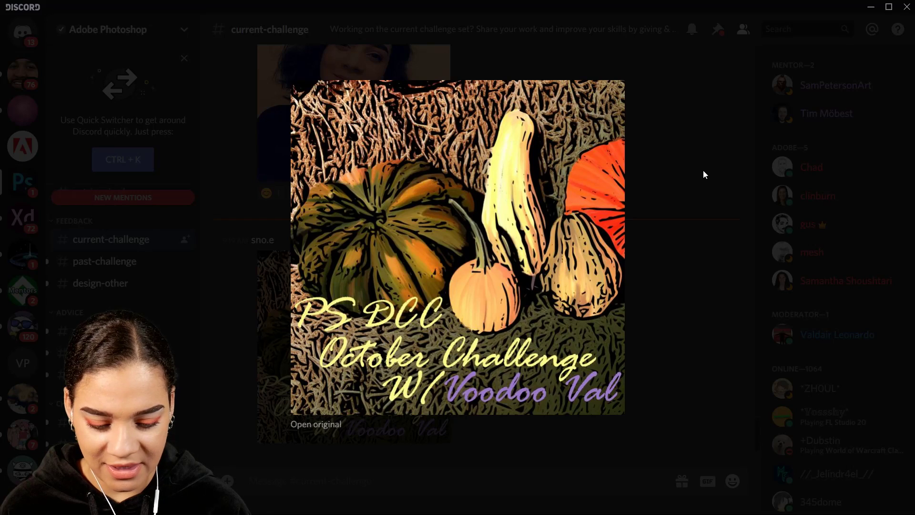
pyautogui.click(732, 258)
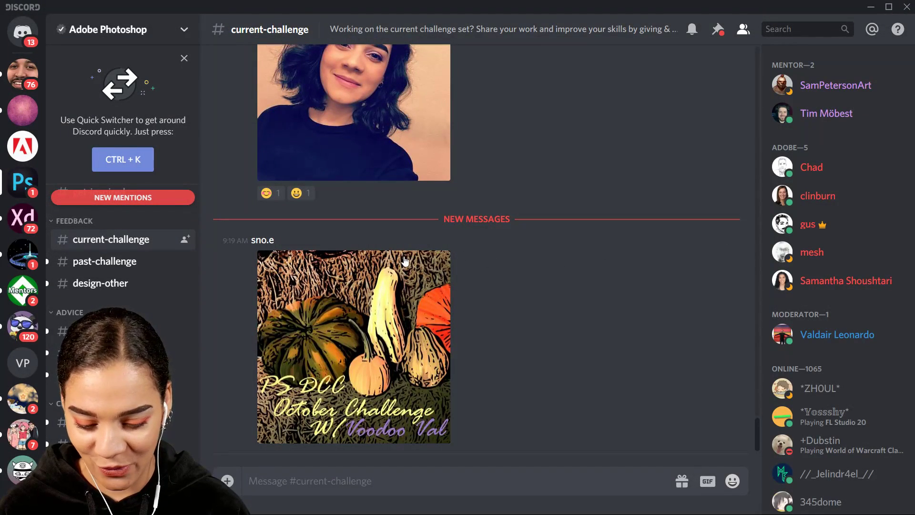
# Look through the earlier channel posts and view the blue mountain "PS DCC October 2019" cover enlarged
pyautogui.scroll(5, 504, 274)
pyautogui.scroll(-4, 505, 276)
pyautogui.scroll(10, 513, 297)
pyautogui.scroll(-5, 524, 298)
pyautogui.scroll(2, 423, 193)
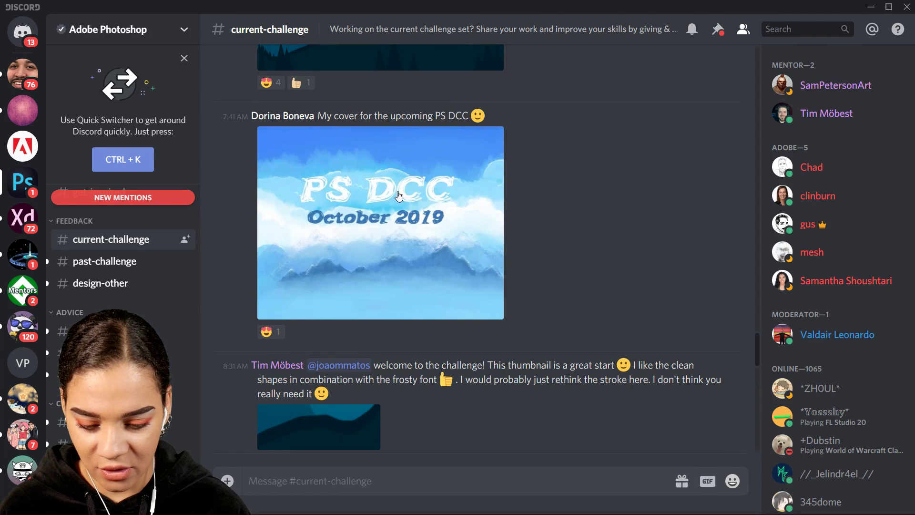
pyautogui.click(428, 222)
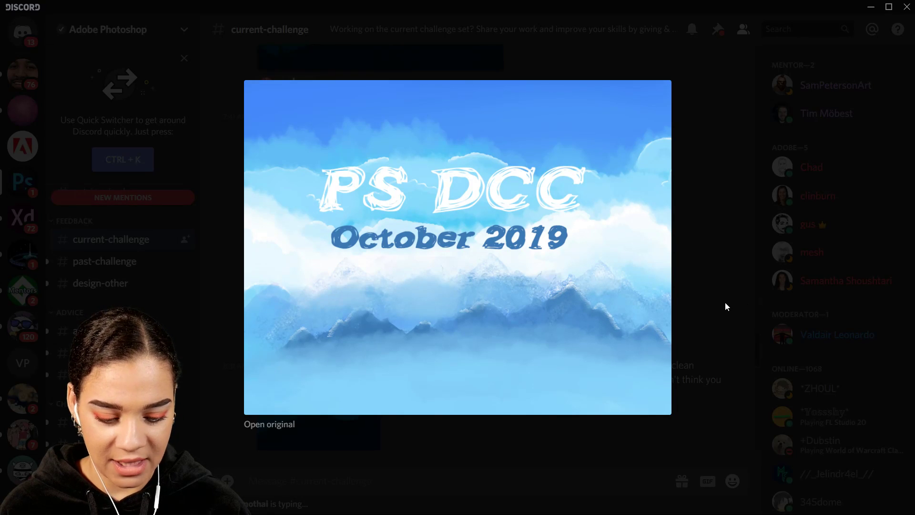
pyautogui.click(697, 259)
# View the moonlit "PS DCC Sept 2019" cover and the green-lettered "PS DCC October 2019" cover enlarged
pyautogui.scroll(7, 662, 267)
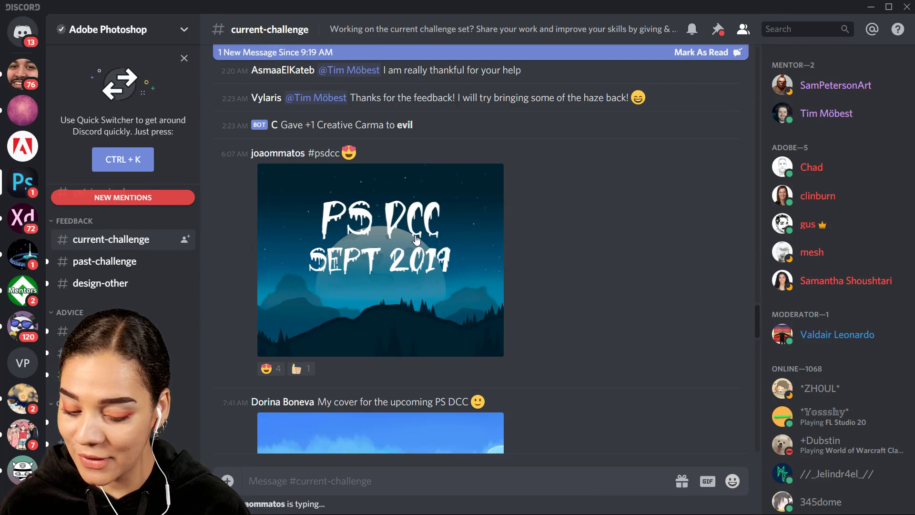
pyautogui.click(417, 238)
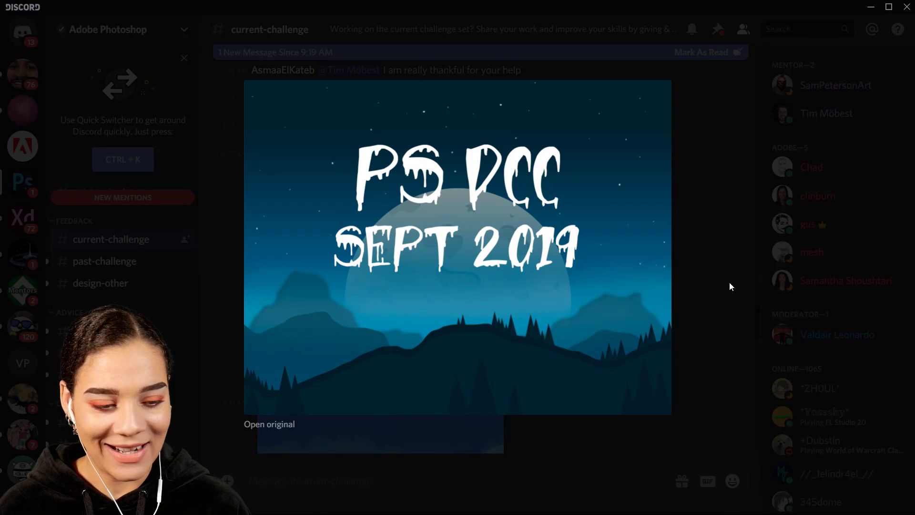
pyautogui.click(710, 250)
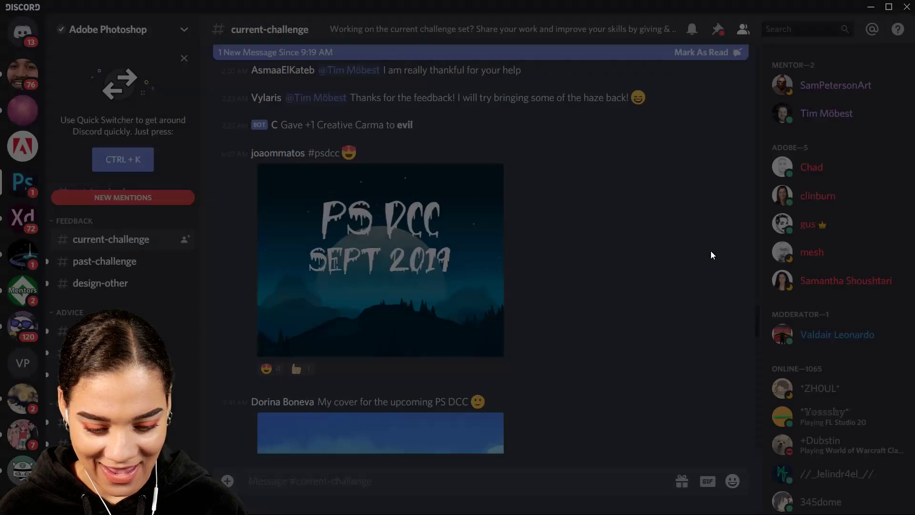
pyautogui.scroll(8, 522, 274)
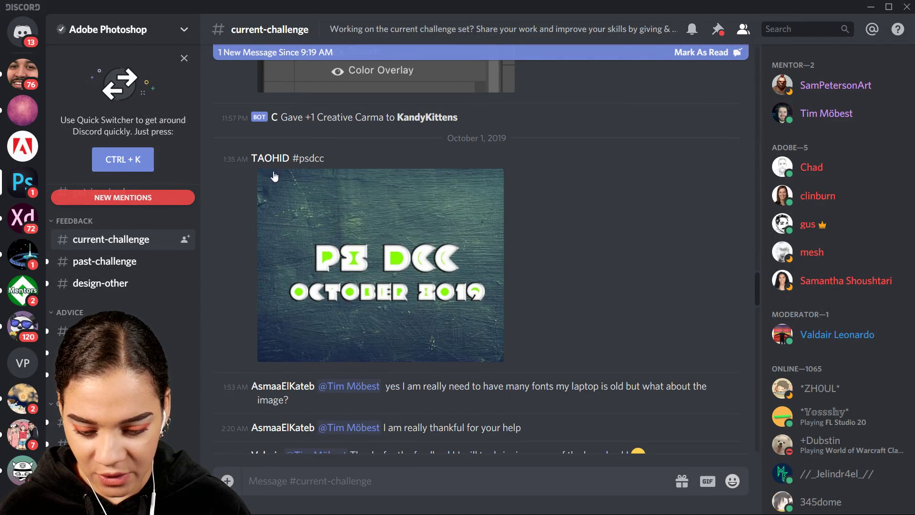
pyautogui.click(395, 284)
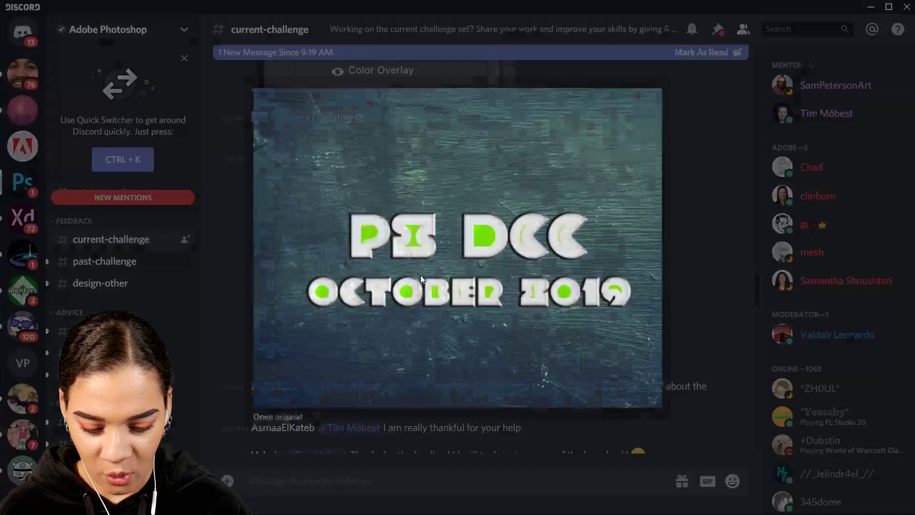